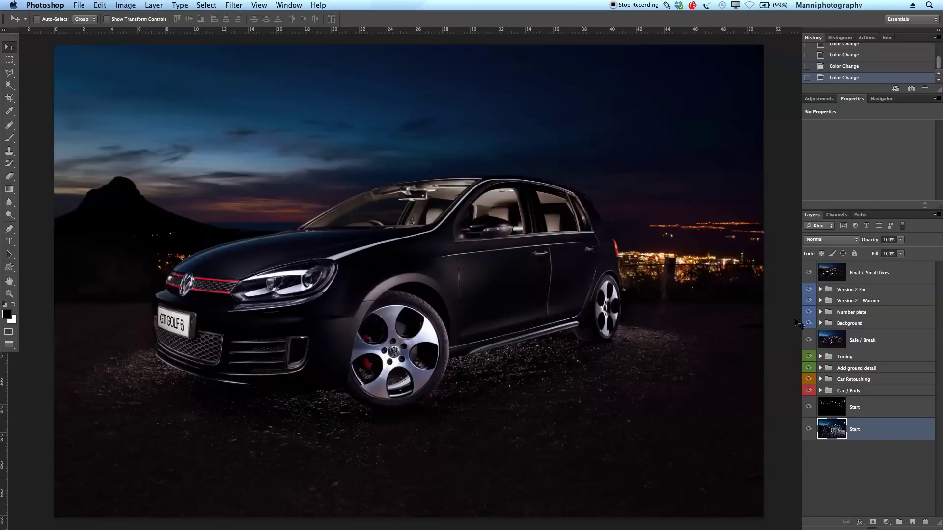
- Alt-click the bottom Start layer's eye so only the original light-painting shot shows
{"action": "left_click", "coordinate": [809, 430], "text": "alt"}
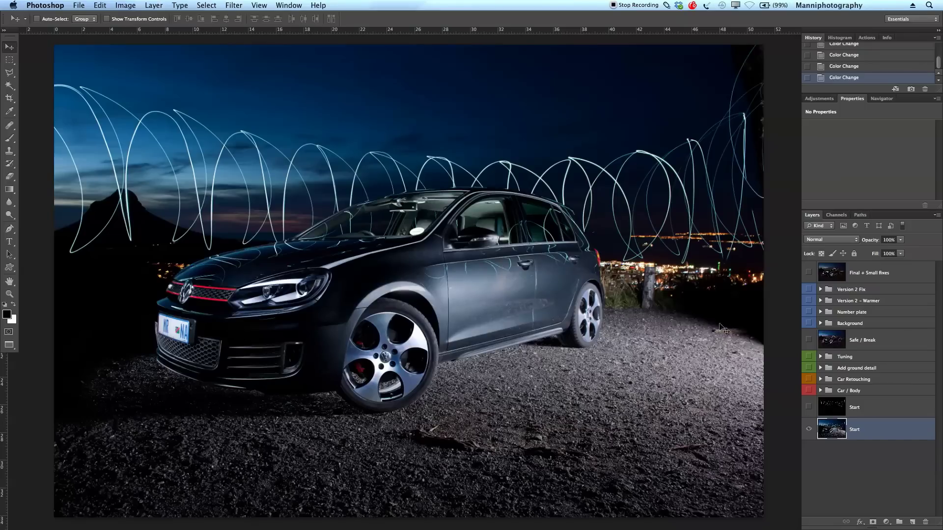
- Briefly preview the Final + Small fixes composite, then show the upper Start layer's dark light-trail exposure
{"action": "left_click", "coordinate": [809, 273]}
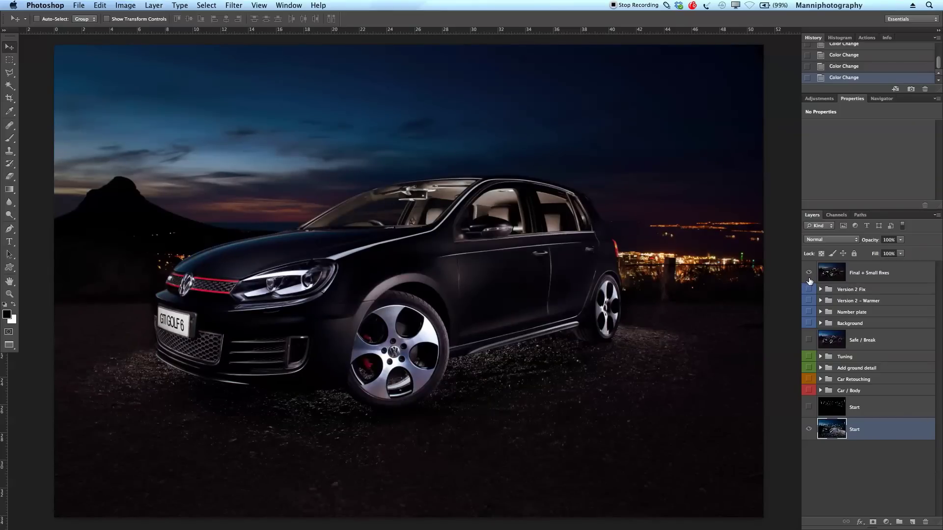
{"action": "left_click", "coordinate": [809, 274]}
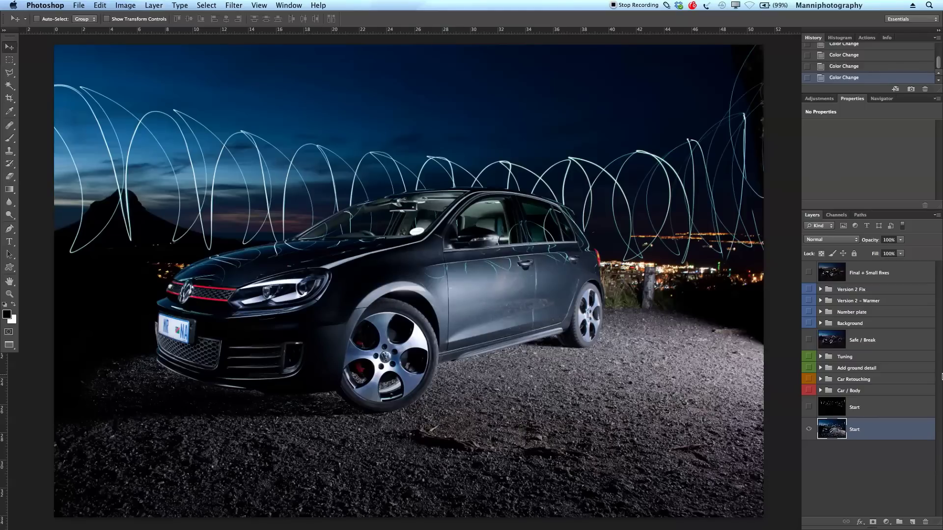
{"action": "left_click", "coordinate": [830, 414]}
{"action": "left_click", "coordinate": [810, 413]}
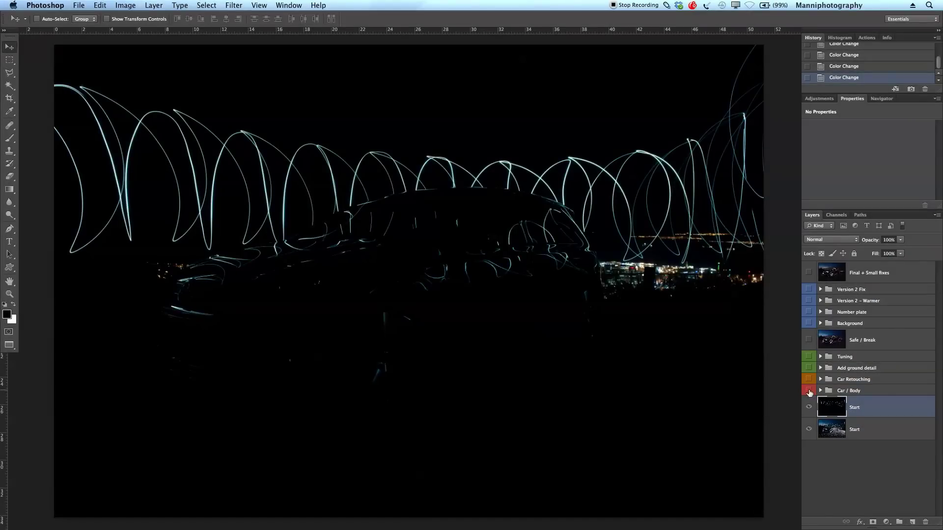
- Turn on and expand the Car / Body group, hiding its Body through INT sub-groups
{"action": "left_click", "coordinate": [809, 391]}
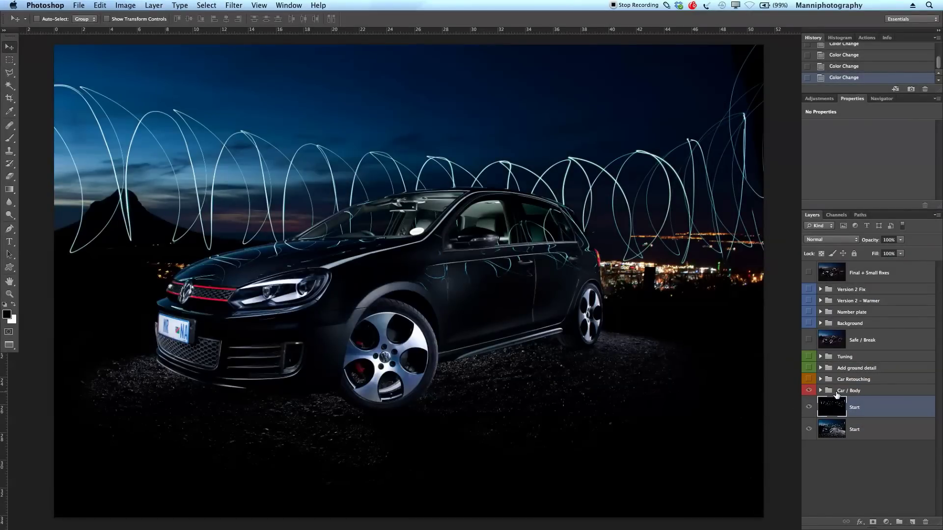
{"action": "left_click", "coordinate": [838, 393]}
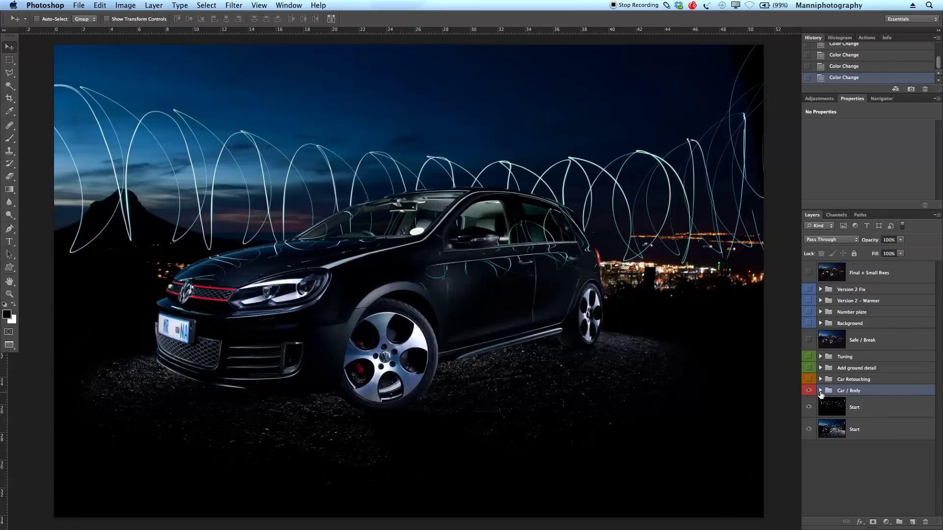
{"action": "left_click", "coordinate": [821, 391]}
{"action": "scroll", "coordinate": [942, 365], "scroll_direction": "down", "scroll_amount": 3}
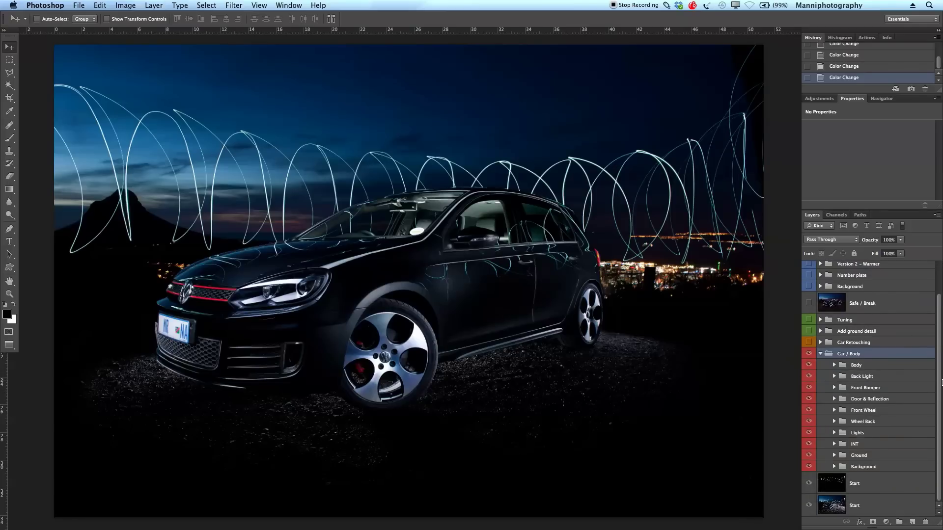
{"action": "left_click_drag", "start_coordinate": [809, 365], "coordinate": [810, 455]}
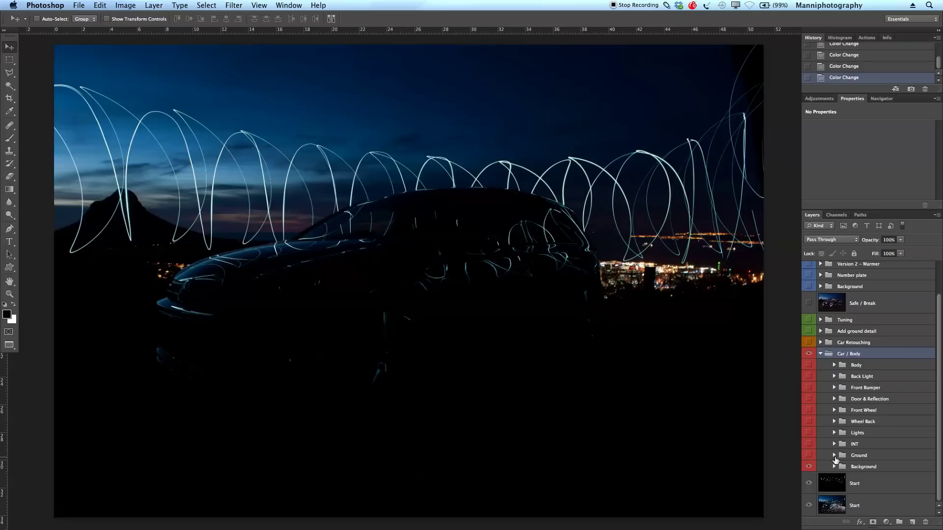
- Compare the composite with and without the Background group, leaving it visible
{"action": "left_click", "coordinate": [863, 466]}
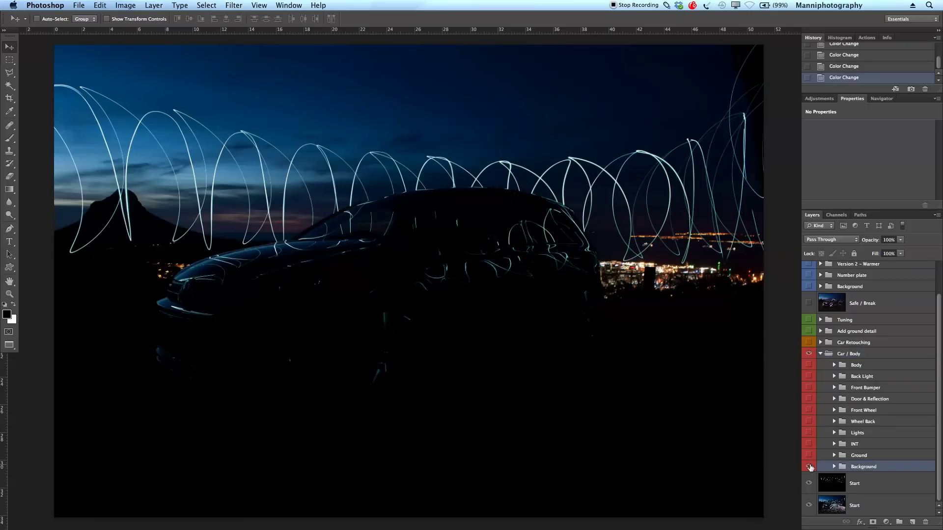
{"action": "left_click", "coordinate": [809, 467]}
{"action": "left_click", "coordinate": [809, 468]}
{"action": "left_click", "coordinate": [808, 469]}
{"action": "left_click", "coordinate": [810, 468]}
- Turn on the Ground group's gravel detail, toggling it to compare before and after
{"action": "left_click", "coordinate": [809, 456]}
{"action": "left_click", "coordinate": [809, 456]}
{"action": "left_click", "coordinate": [809, 456]}
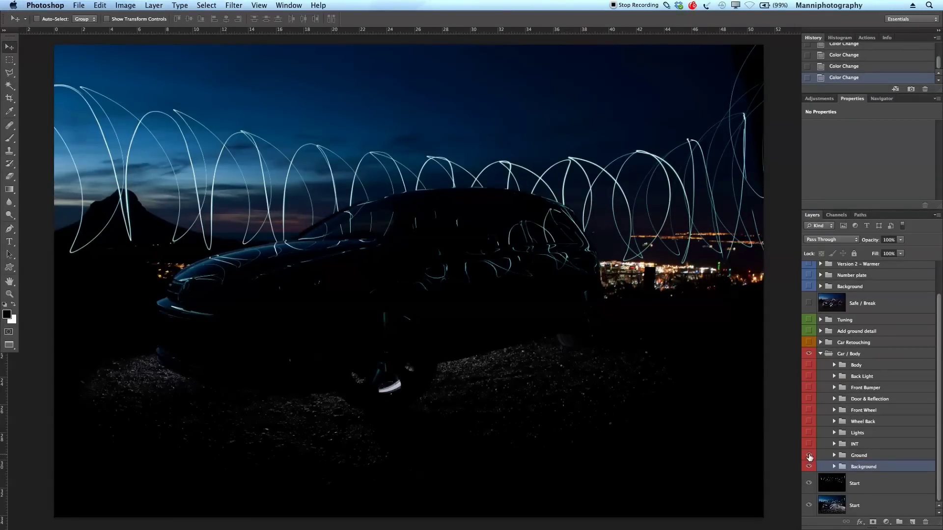
{"action": "left_click", "coordinate": [810, 456]}
{"action": "left_click", "coordinate": [809, 457]}
{"action": "left_click", "coordinate": [809, 456]}
{"action": "left_click", "coordinate": [809, 456]}
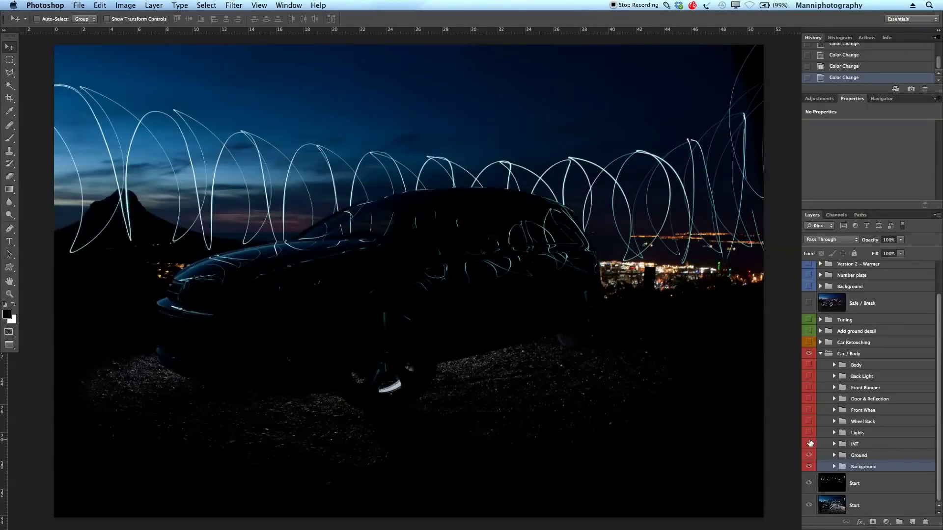
- Turn on the INT group's interior lighting and expand it to list its layers
{"action": "left_click", "coordinate": [809, 444]}
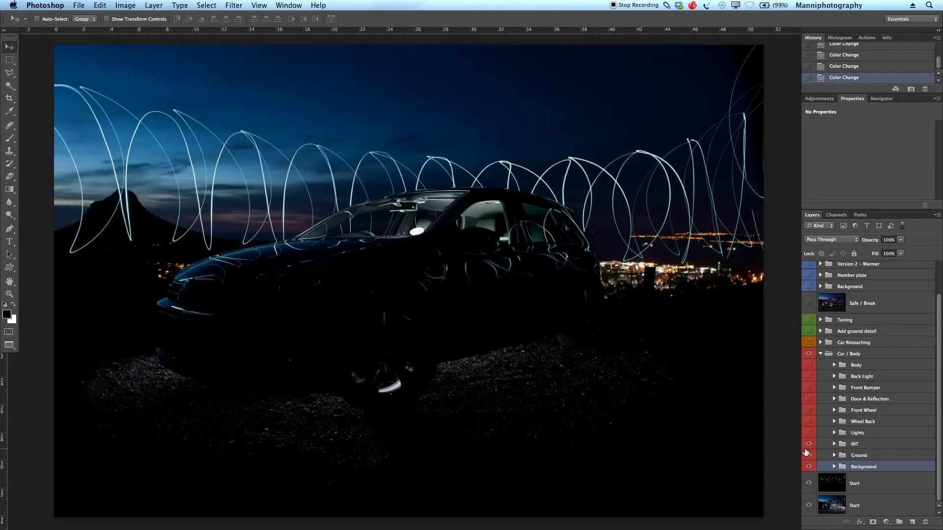
{"action": "left_click", "coordinate": [809, 444]}
{"action": "left_click", "coordinate": [809, 444]}
{"action": "left_click", "coordinate": [809, 444]}
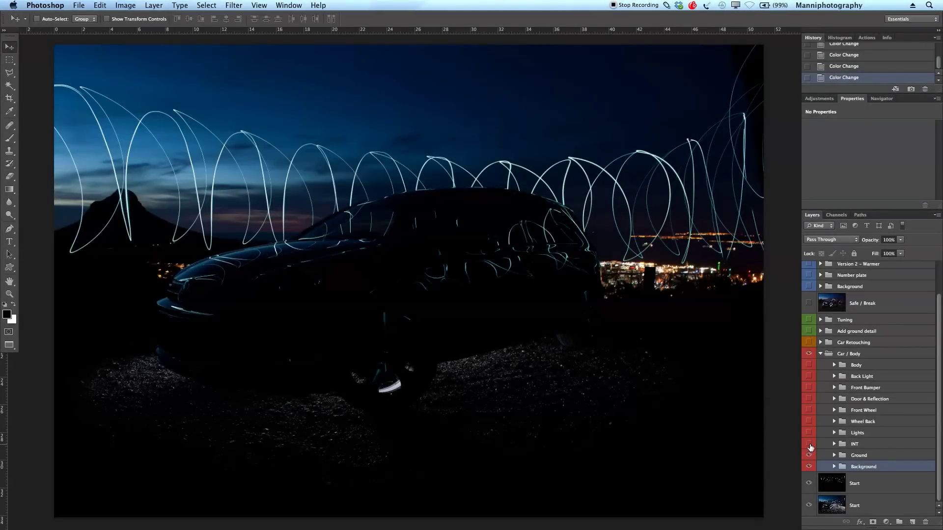
{"action": "left_click", "coordinate": [809, 444]}
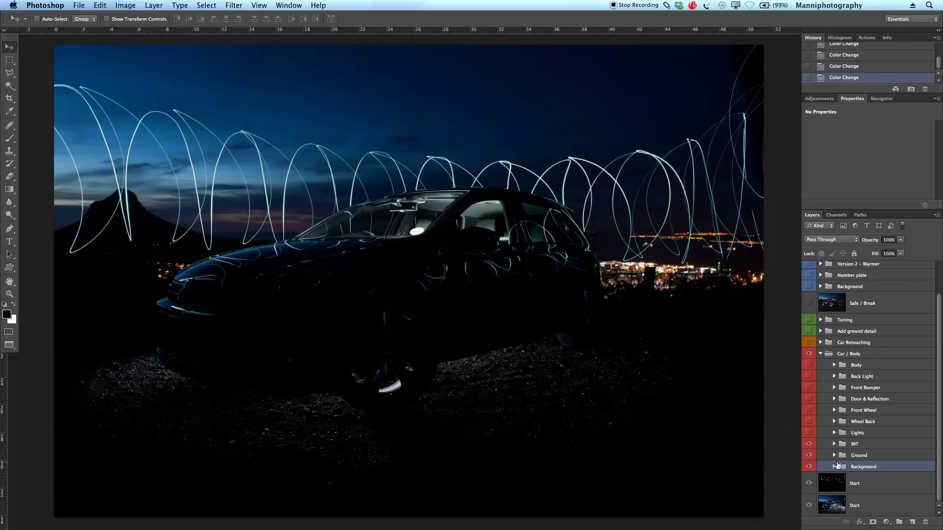
{"action": "left_click", "coordinate": [834, 444]}
{"action": "scroll", "coordinate": [920, 420], "scroll_direction": "down", "scroll_amount": 5}
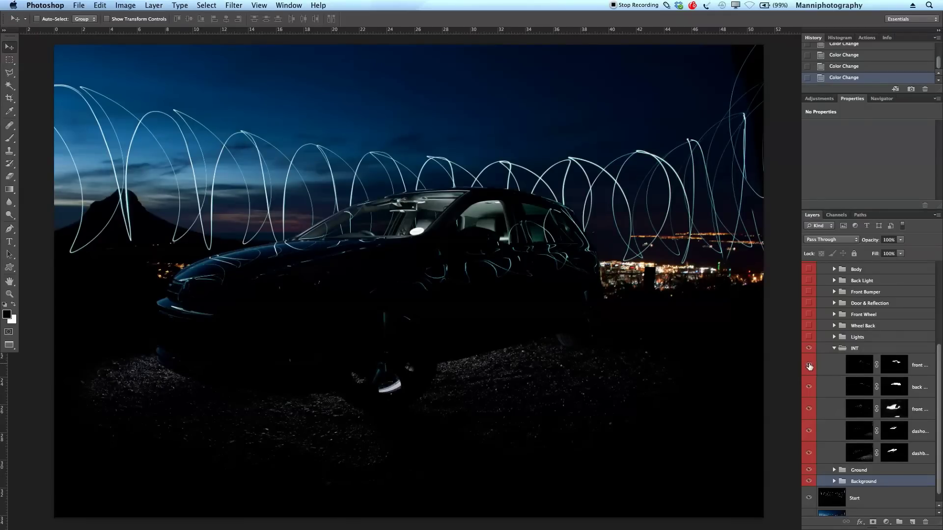
{"action": "left_click_drag", "start_coordinate": [809, 366], "coordinate": [813, 436]}
{"action": "left_click", "coordinate": [809, 453]}
{"action": "left_click", "coordinate": [809, 453]}
{"action": "left_click", "coordinate": [810, 453]}
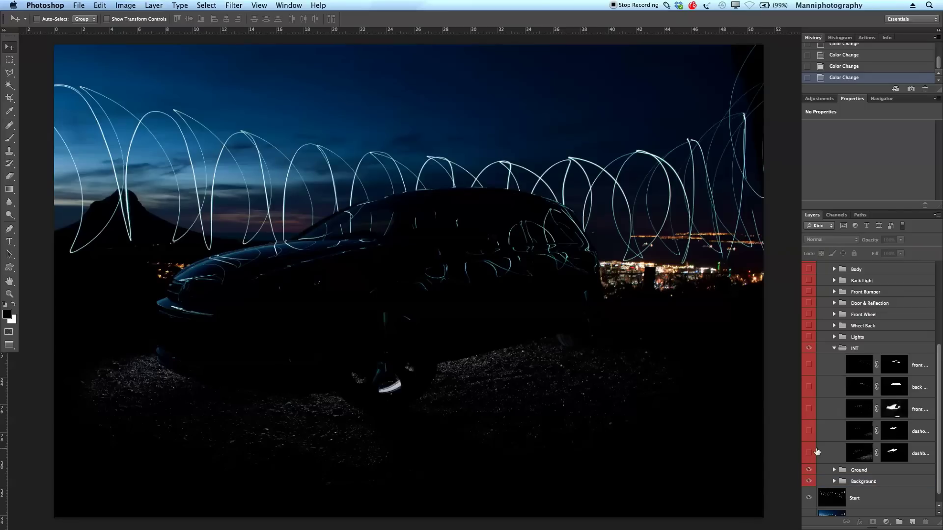
{"action": "left_click", "coordinate": [810, 453]}
{"action": "left_click", "coordinate": [809, 432]}
{"action": "left_click", "coordinate": [809, 432]}
{"action": "left_click", "coordinate": [809, 432]}
{"action": "left_click", "coordinate": [809, 432]}
{"action": "left_click", "coordinate": [809, 432]}
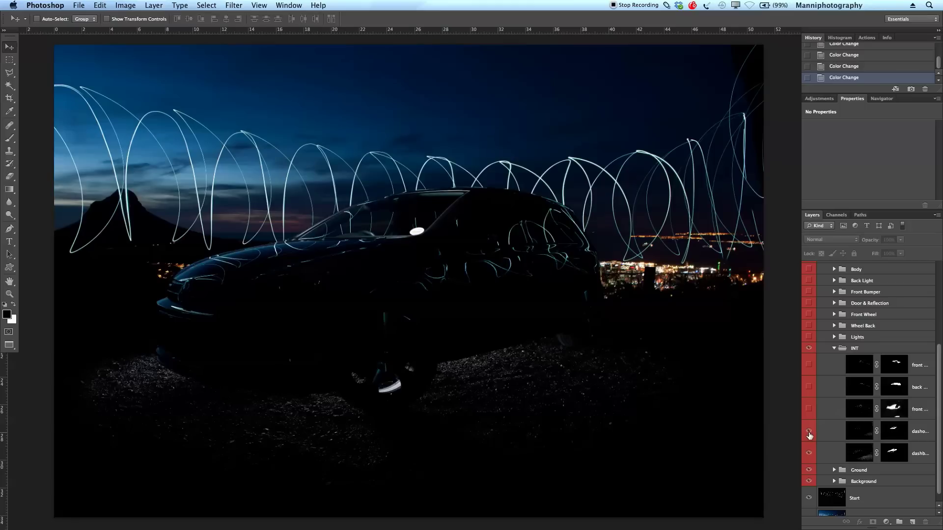
{"action": "left_click", "coordinate": [809, 411]}
{"action": "left_click", "coordinate": [810, 410]}
{"action": "left_click", "coordinate": [809, 410]}
{"action": "left_click", "coordinate": [810, 410]}
{"action": "left_click", "coordinate": [810, 410]}
{"action": "left_click", "coordinate": [810, 388]}
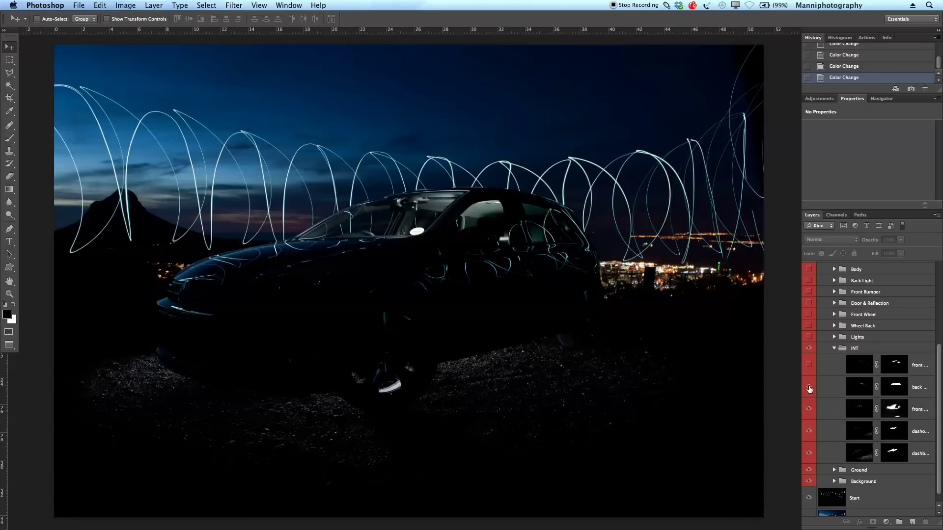
{"action": "left_click", "coordinate": [810, 388]}
{"action": "left_click", "coordinate": [809, 388]}
{"action": "left_click", "coordinate": [809, 365]}
{"action": "left_click", "coordinate": [809, 365]}
{"action": "left_click", "coordinate": [809, 365]}
{"action": "left_click", "coordinate": [809, 365]}
{"action": "left_click", "coordinate": [815, 369]}
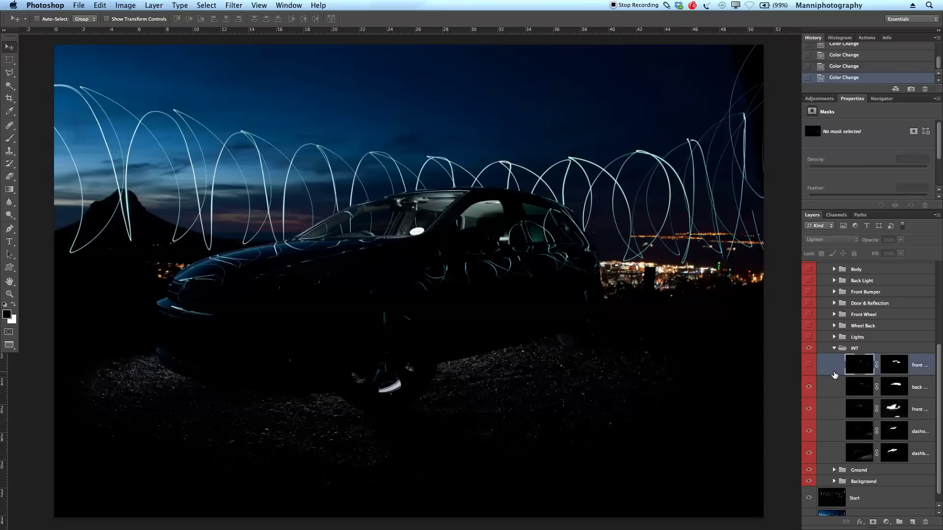
{"action": "left_click", "coordinate": [811, 366]}
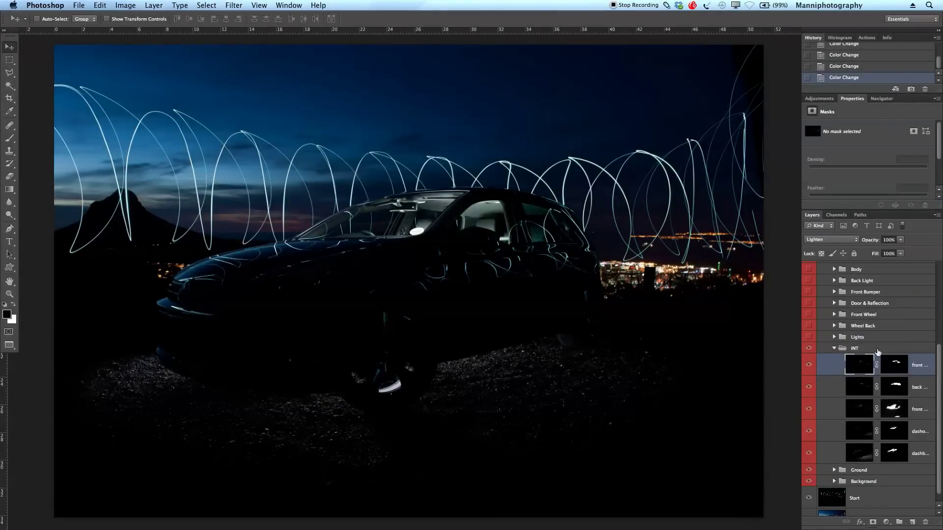
{"action": "left_click", "coordinate": [834, 349]}
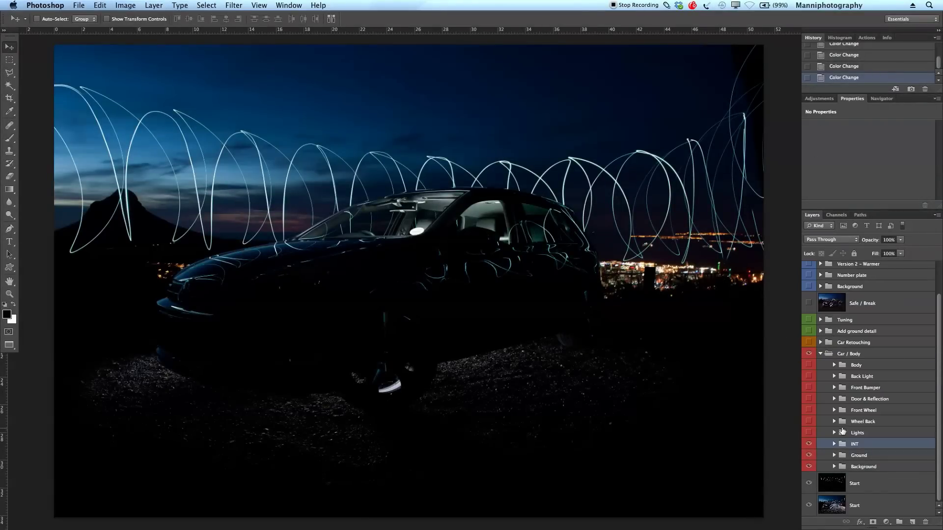
- Turn on the Lights group's headlights and grille, comparing with it off
{"action": "left_click", "coordinate": [809, 434]}
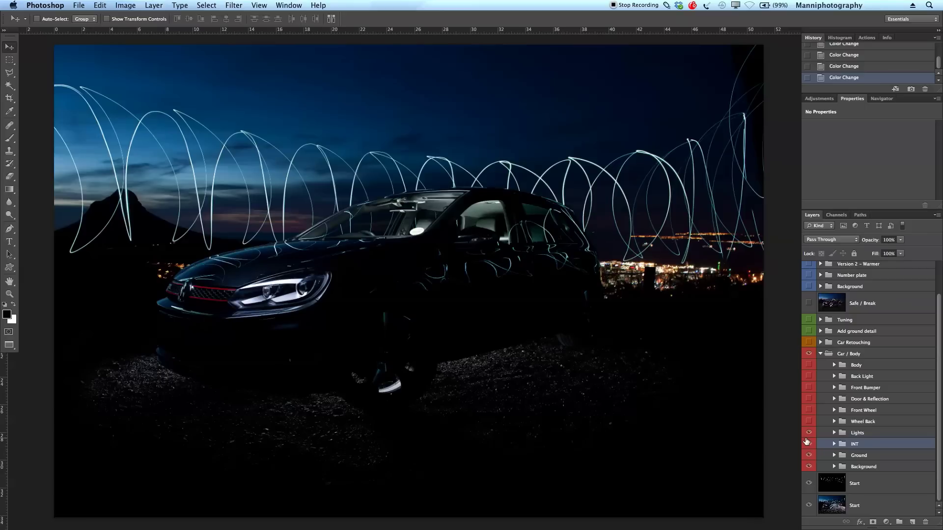
{"action": "left_click", "coordinate": [809, 433]}
{"action": "left_click", "coordinate": [809, 434]}
{"action": "left_click", "coordinate": [809, 433]}
{"action": "left_click", "coordinate": [809, 433]}
- Show the rear and front wheel layers, toggling each to compare
{"action": "left_click", "coordinate": [809, 422]}
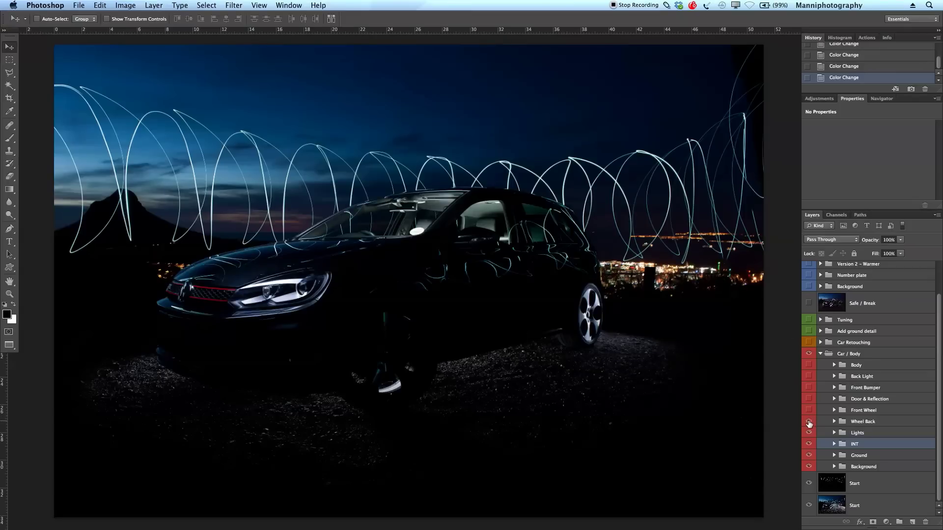
{"action": "left_click", "coordinate": [809, 422]}
{"action": "left_click", "coordinate": [809, 422]}
{"action": "left_click", "coordinate": [809, 422]}
{"action": "left_click", "coordinate": [809, 421]}
{"action": "left_click", "coordinate": [810, 410]}
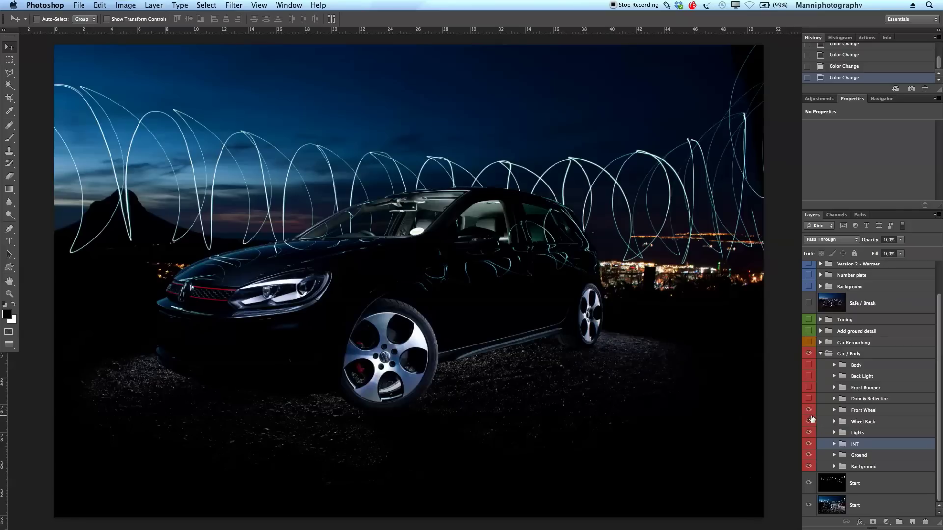
{"action": "left_click", "coordinate": [809, 410]}
{"action": "left_click", "coordinate": [809, 411]}
{"action": "left_click", "coordinate": [810, 411]}
{"action": "left_click", "coordinate": [810, 410]}
- Turn on the Door & Reflection layer, toggling it repeatedly to compare the door highlights
{"action": "left_click", "coordinate": [809, 399]}
{"action": "left_click", "coordinate": [809, 399]}
{"action": "left_click", "coordinate": [809, 399]}
{"action": "left_click", "coordinate": [809, 400]}
{"action": "left_click", "coordinate": [809, 399]}
{"action": "left_click", "coordinate": [809, 399]}
{"action": "left_click", "coordinate": [809, 399]}
{"action": "left_click", "coordinate": [809, 399]}
{"action": "left_click", "coordinate": [809, 399]}
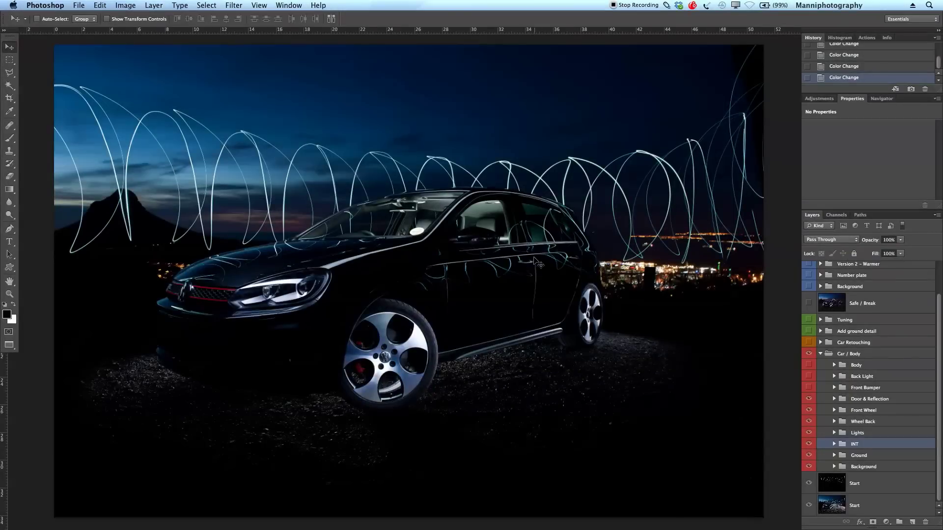
- Compare the door with and without reflections, leaving them visible
{"action": "left_click", "coordinate": [809, 400]}
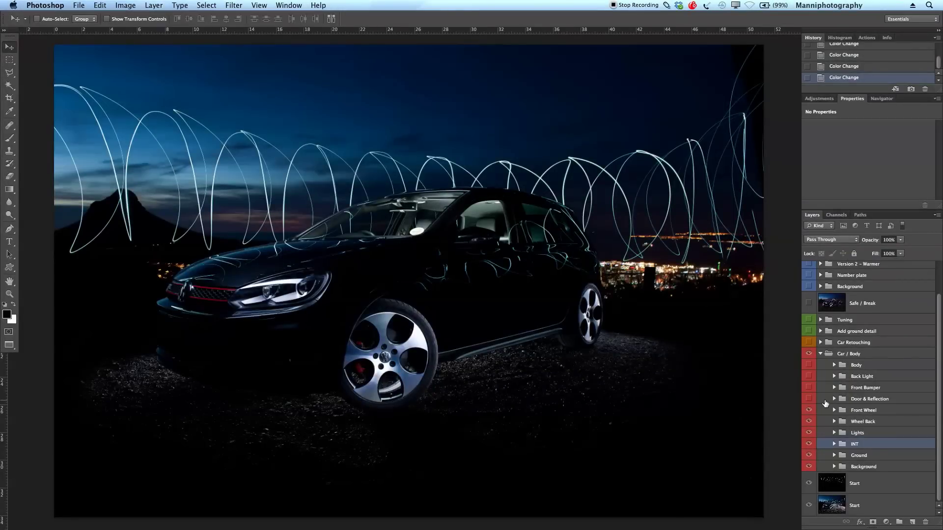
{"action": "left_click", "coordinate": [808, 400]}
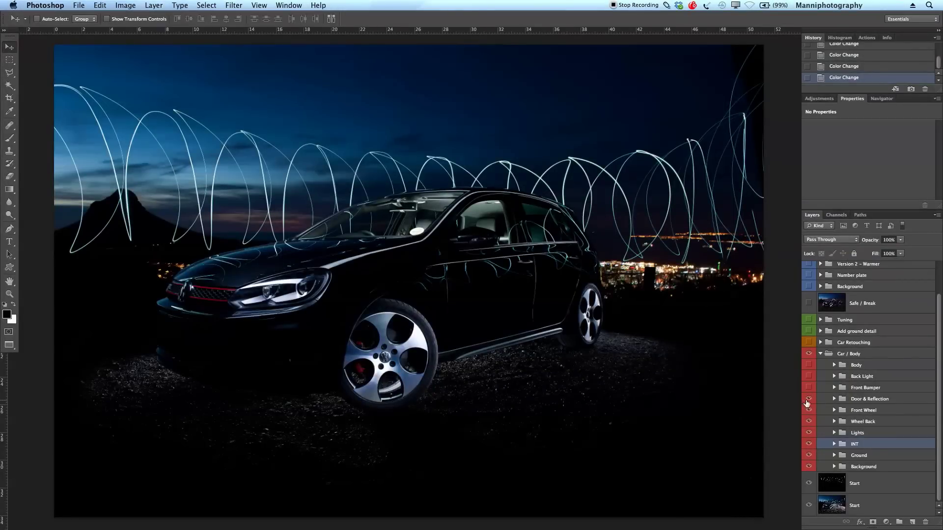
{"action": "left_click", "coordinate": [809, 400]}
{"action": "left_click", "coordinate": [809, 400]}
{"action": "left_click", "coordinate": [809, 400]}
{"action": "left_click", "coordinate": [809, 400]}
- Turn on the Front Bumper group with grille and plate, and briefly preview the red tail light
{"action": "left_click", "coordinate": [809, 388]}
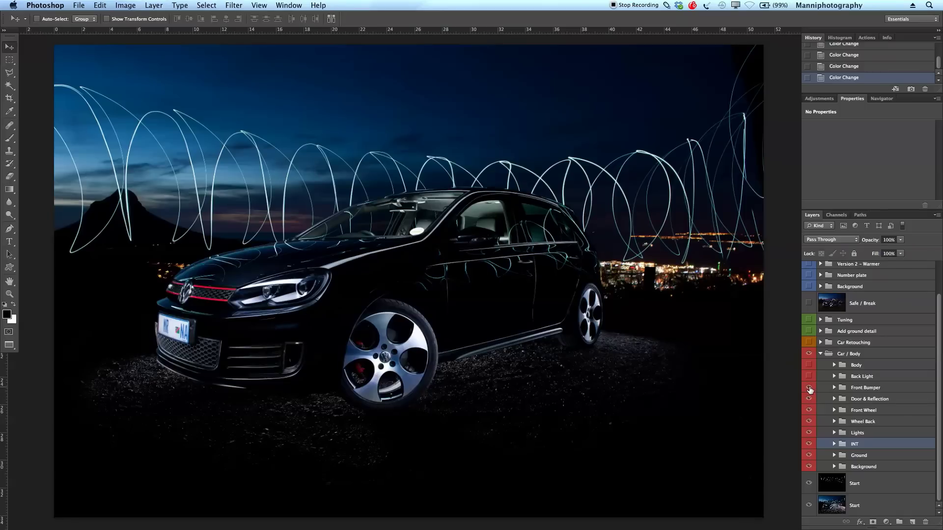
{"action": "left_click", "coordinate": [810, 388]}
{"action": "left_click", "coordinate": [809, 389]}
{"action": "left_click", "coordinate": [809, 376]}
{"action": "left_click", "coordinate": [809, 376]}
- Inspect the Back Light group's layer, blended at Lighten 80%, then collapse the group
{"action": "left_click", "coordinate": [833, 376]}
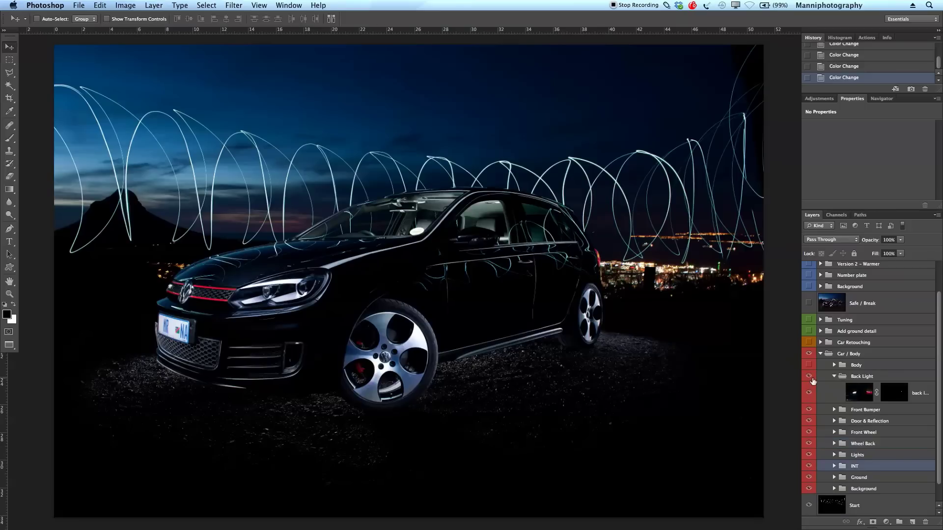
{"action": "left_click", "coordinate": [829, 398]}
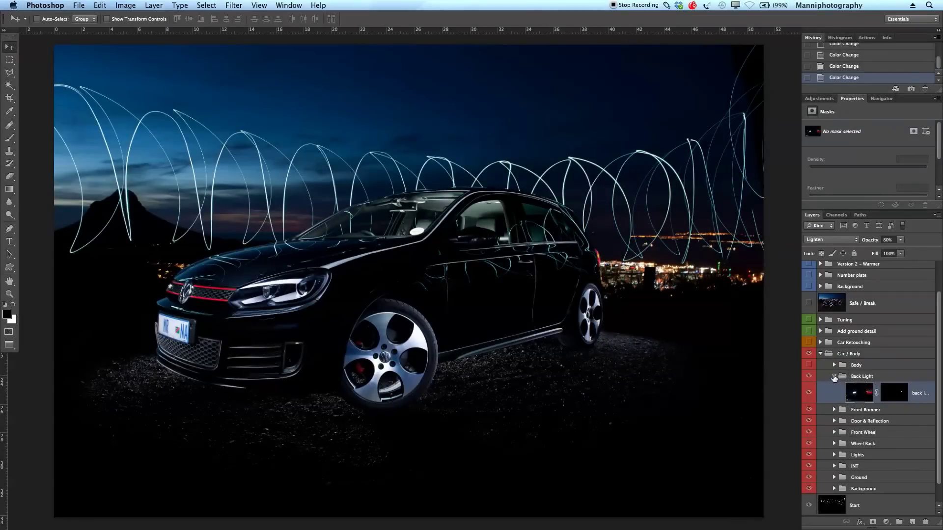
{"action": "left_click", "coordinate": [834, 377]}
- Compare the car with and without the Body group's reflections, then expand the Body group
{"action": "left_click", "coordinate": [809, 365]}
{"action": "left_click", "coordinate": [810, 366]}
{"action": "left_click", "coordinate": [809, 365]}
{"action": "left_click", "coordinate": [809, 366]}
{"action": "left_click", "coordinate": [809, 366]}
{"action": "left_click", "coordinate": [809, 366]}
{"action": "left_click", "coordinate": [809, 367]}
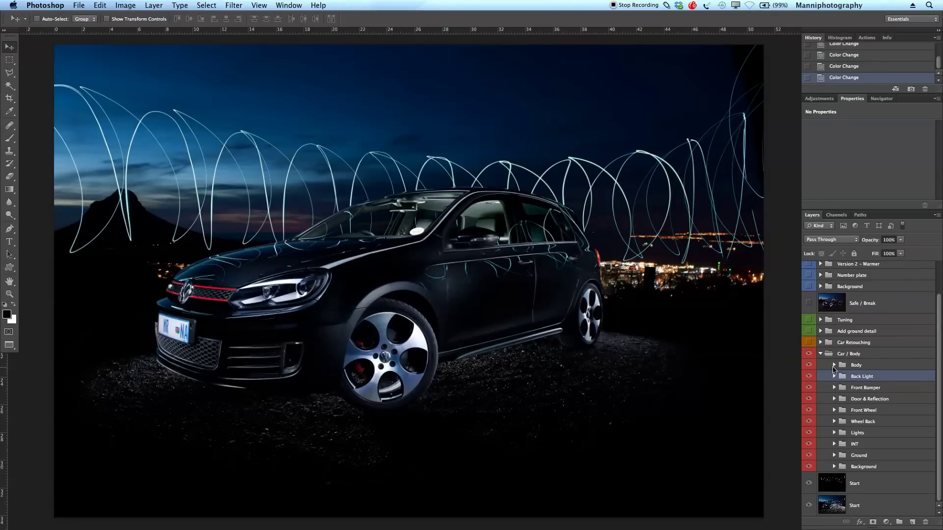
{"action": "left_click", "coordinate": [834, 366]}
- Disable the Body exposure's layer mask and switch its blend mode to Normal
{"action": "left_click_drag", "start_coordinate": [941, 330], "coordinate": [941, 371]}
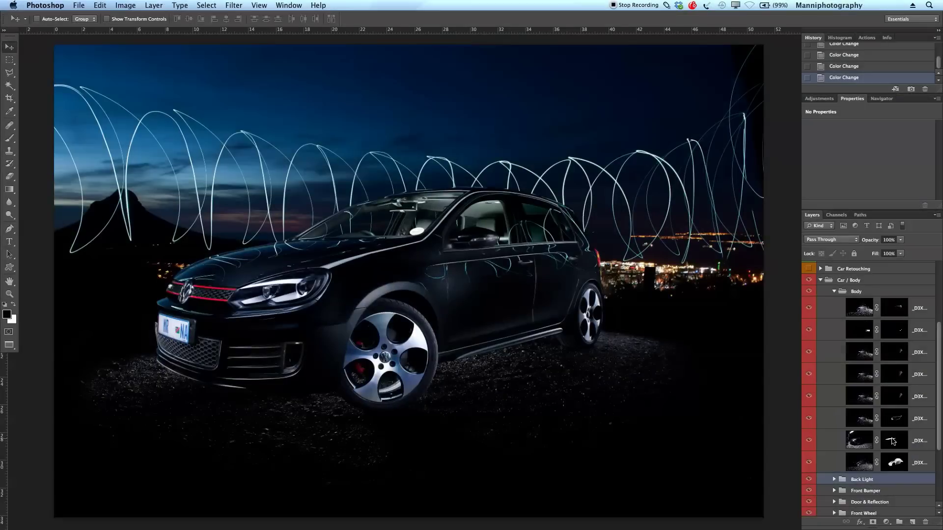
{"action": "right_click", "coordinate": [893, 434]}
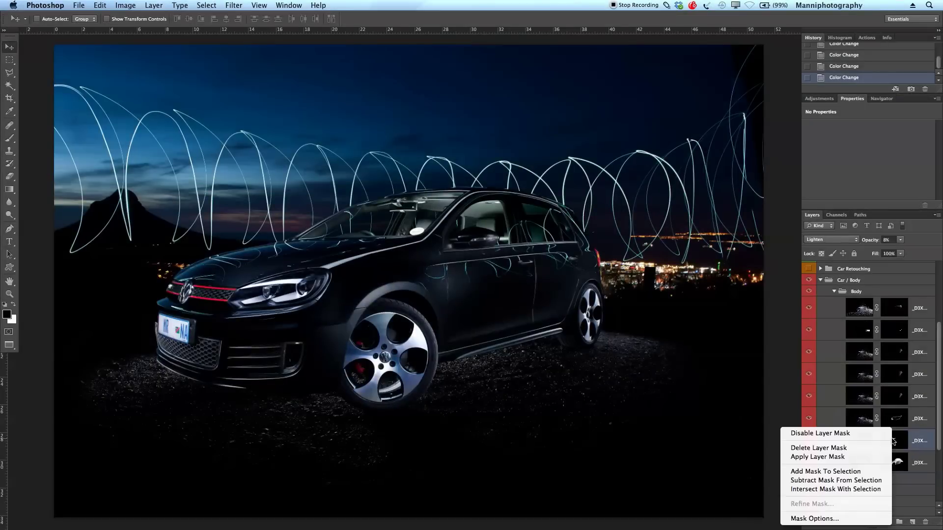
{"action": "left_click", "coordinate": [864, 435]}
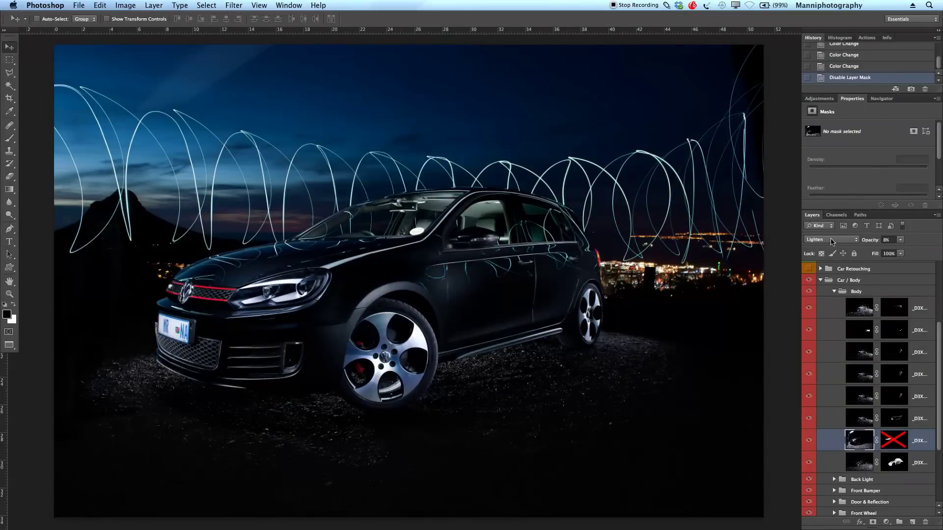
{"action": "left_click", "coordinate": [826, 243]}
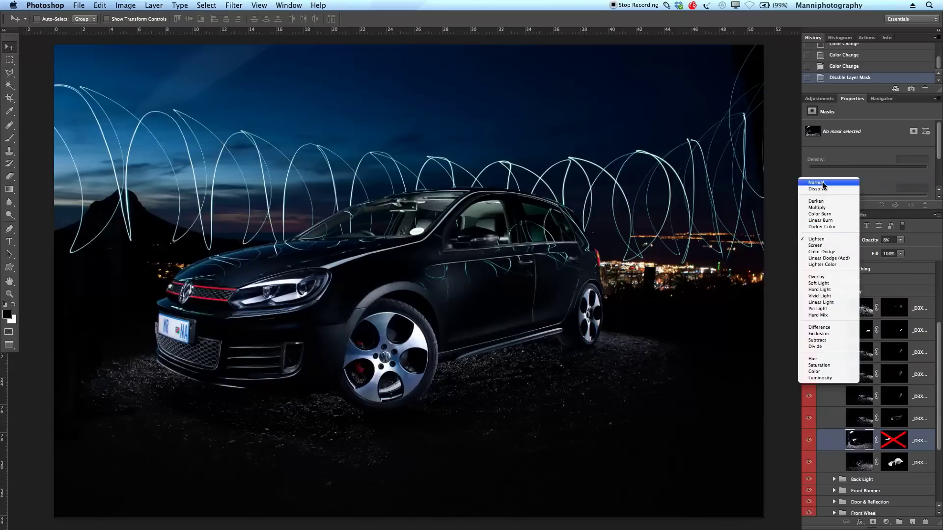
{"action": "key", "text": "Escape"}
{"action": "key", "text": "shift+alt+n"}
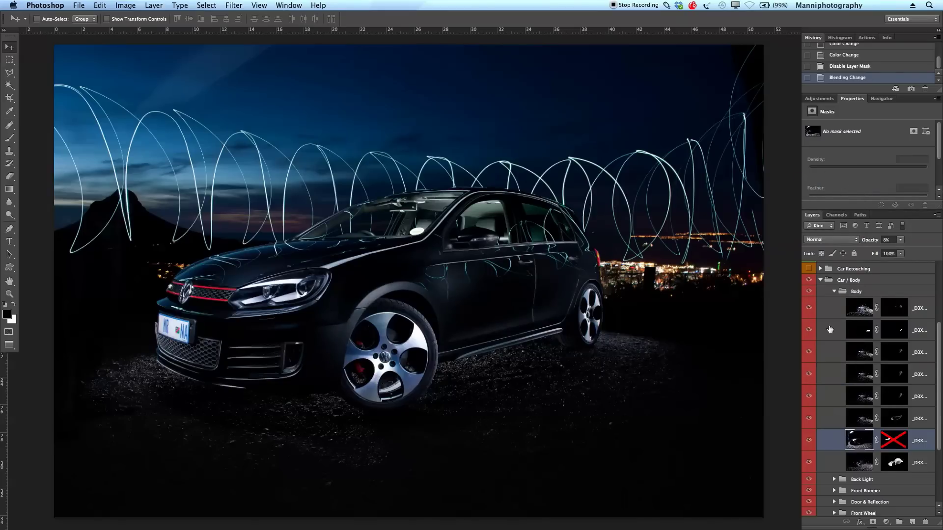
- Hide the six other Body exposures and set this exposure's opacity to 98%
{"action": "left_click_drag", "start_coordinate": [809, 309], "coordinate": [818, 430]}
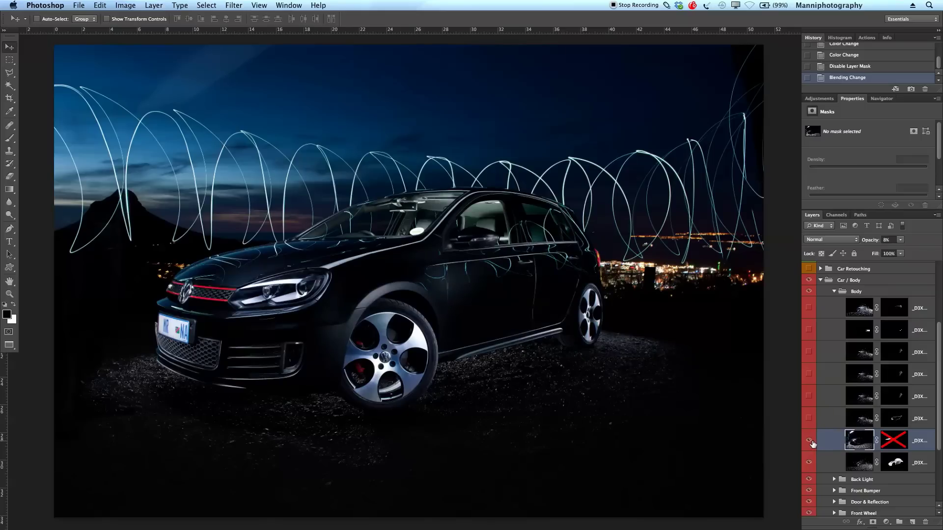
{"action": "scroll", "coordinate": [830, 422], "scroll_direction": "down", "scroll_amount": 1}
{"action": "left_click", "coordinate": [884, 240]}
{"action": "type", "text": "98"}
{"action": "key", "text": "Return"}
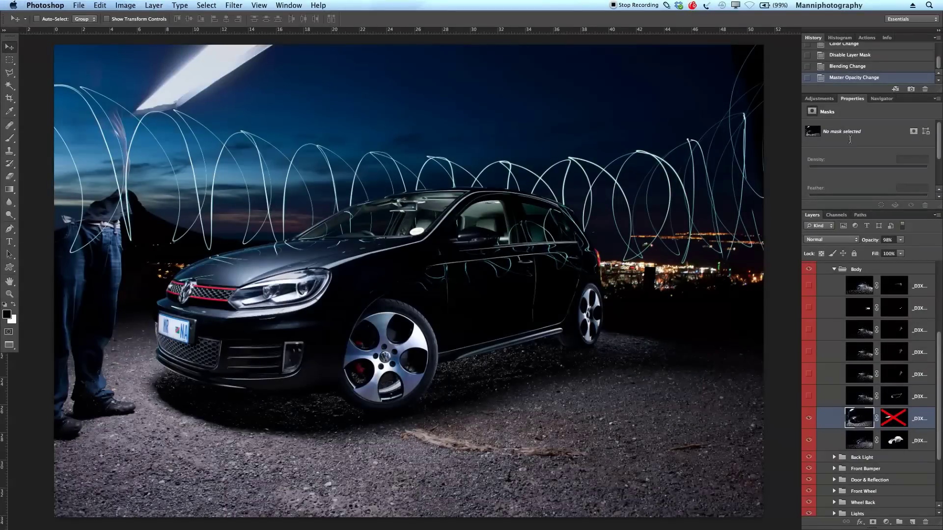
- Return the Body exposure to Lighten blending at 8% opacity, bringing up its mask options
{"action": "left_click", "coordinate": [889, 240]}
{"action": "type", "text": "89"}
{"action": "key", "text": "Return"}
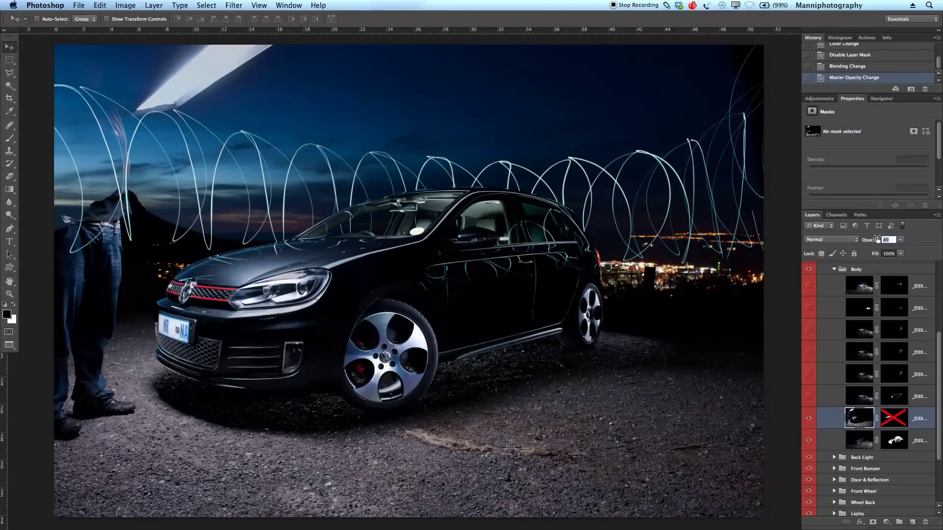
{"action": "left_click", "coordinate": [831, 240]}
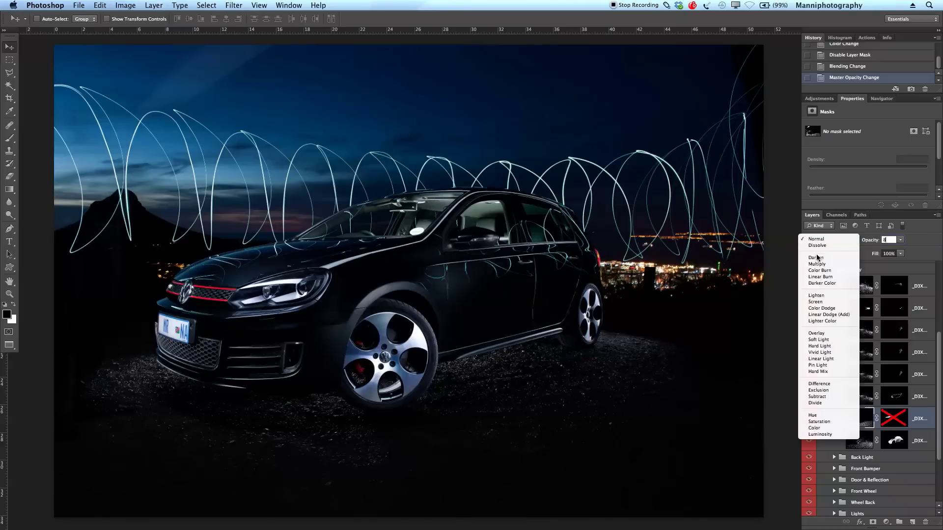
{"action": "left_click", "coordinate": [810, 295]}
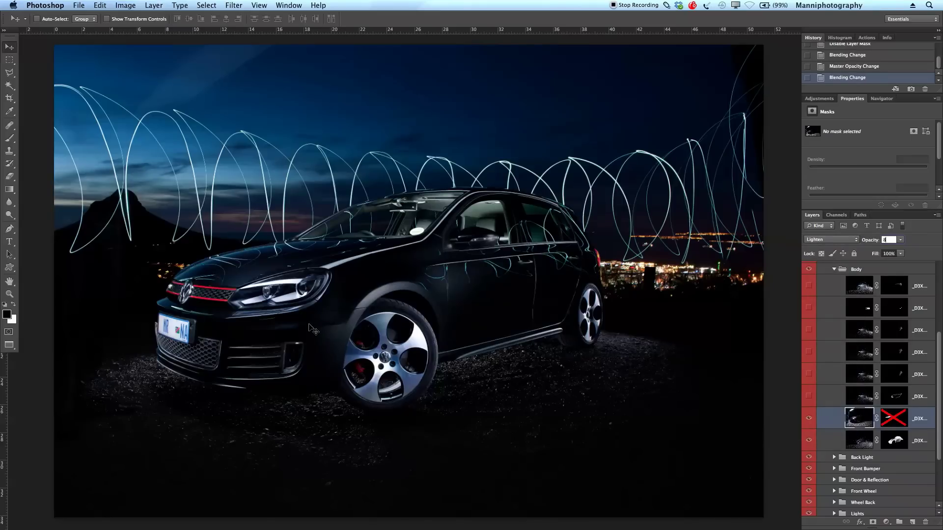
{"action": "key", "text": "Return"}
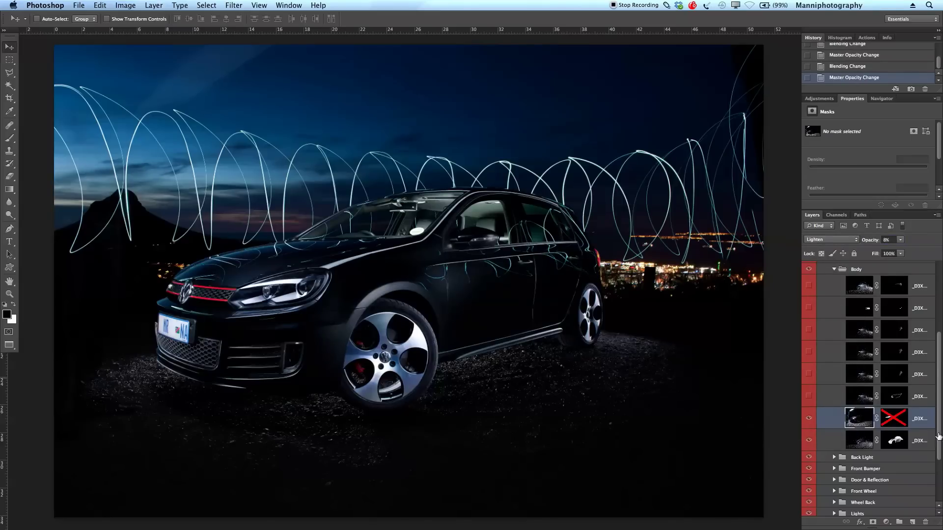
{"action": "right_click", "coordinate": [892, 415]}
- Re-enable the exposure's mask, show three hidden Body exposures, and select the top one
{"action": "left_click", "coordinate": [893, 414]}
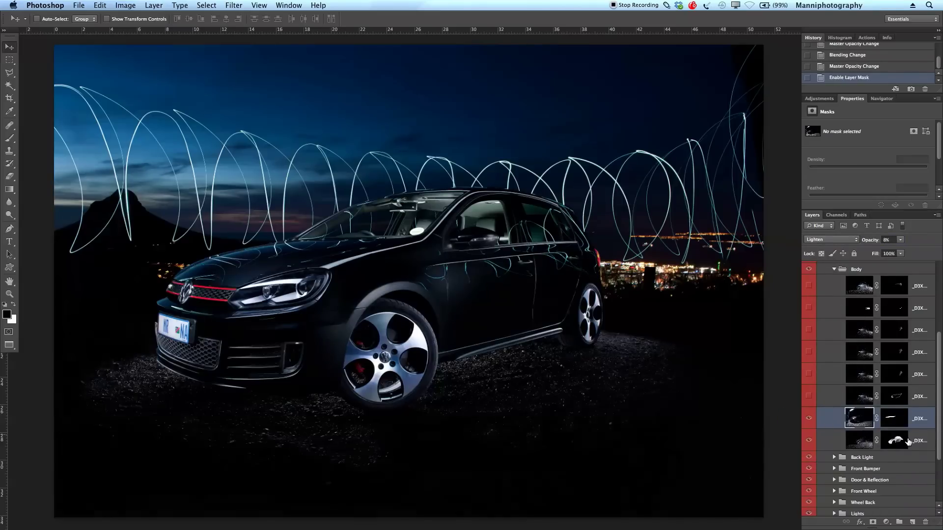
{"action": "left_click_drag", "start_coordinate": [809, 391], "coordinate": [808, 330]}
{"action": "left_click", "coordinate": [808, 286]}
{"action": "left_click", "coordinate": [864, 292]}
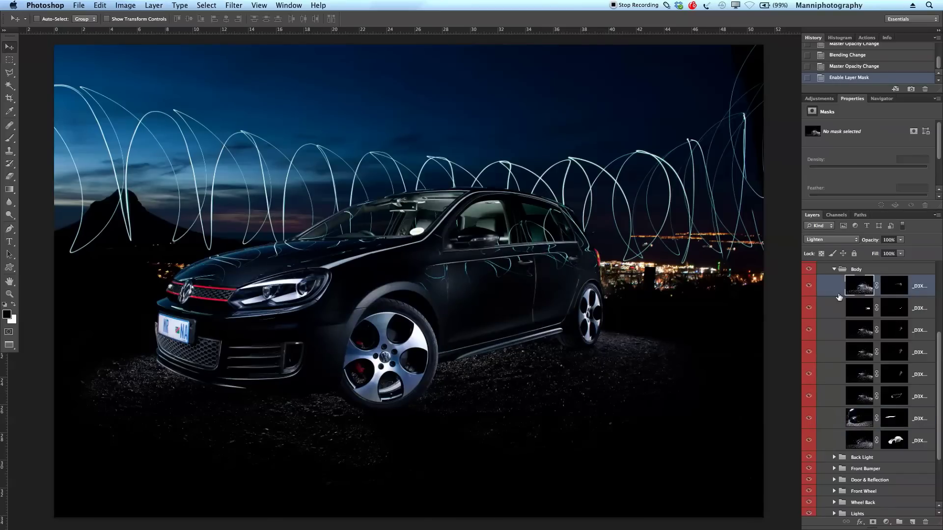
- Disable the top Body exposure's mask to compare, then re-enable it
{"action": "right_click", "coordinate": [892, 285]}
{"action": "left_click", "coordinate": [892, 287]}
{"action": "left_click", "coordinate": [810, 287]}
{"action": "left_click", "coordinate": [810, 287]}
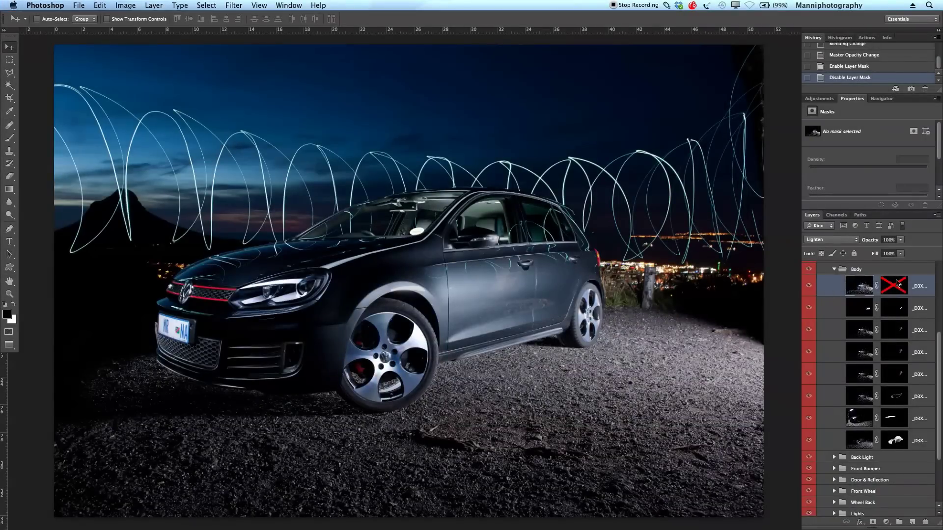
{"action": "right_click", "coordinate": [897, 283]}
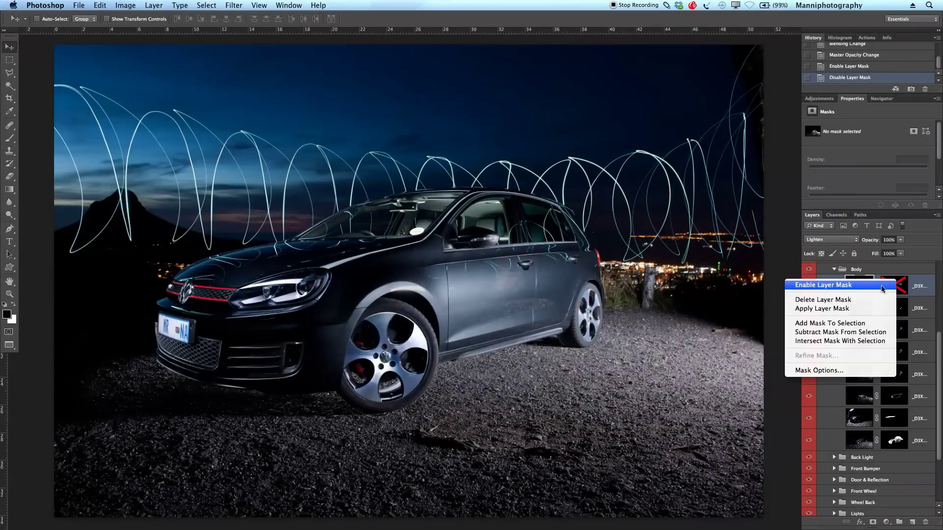
{"action": "left_click", "coordinate": [881, 284]}
{"action": "scroll", "coordinate": [906, 326], "scroll_direction": "up", "scroll_amount": 2}
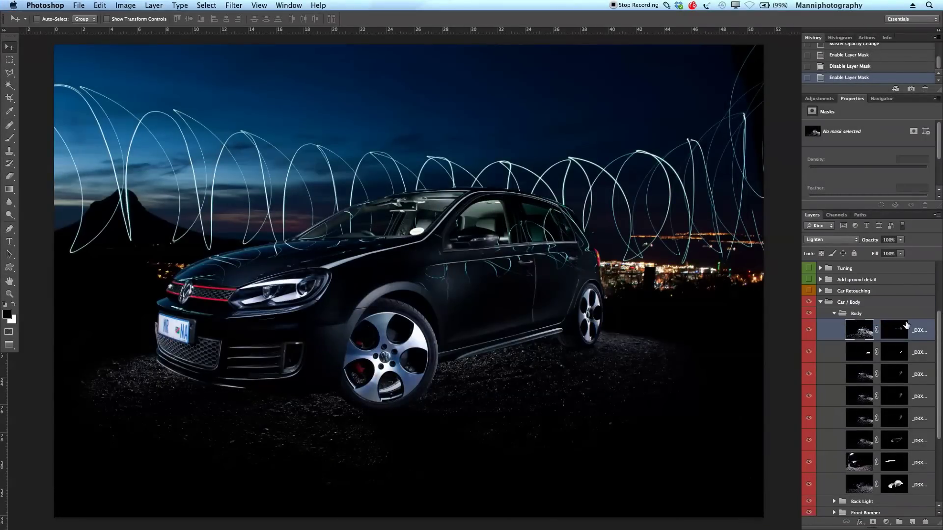
- Collapse the Body and Car / Body groups, toggling Car / Body off and on to compare
{"action": "left_click", "coordinate": [836, 314]}
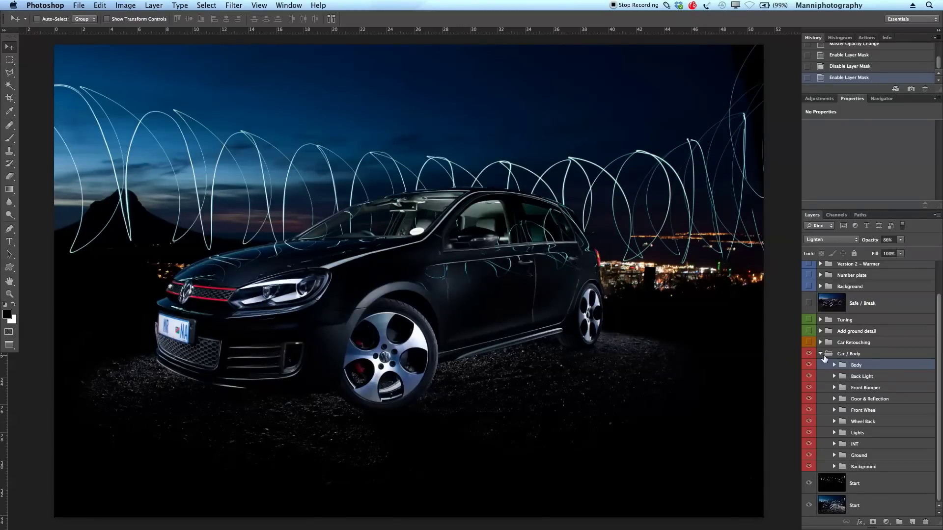
{"action": "left_click", "coordinate": [820, 354]}
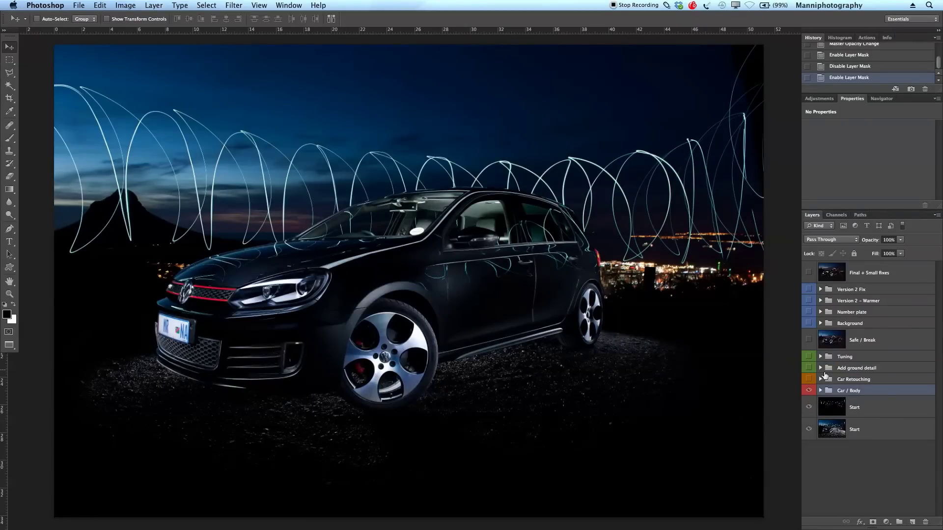
{"action": "left_click", "coordinate": [809, 391]}
{"action": "left_click", "coordinate": [809, 391]}
- Turn on the Car Retouching group, comparing before and after the retouch
{"action": "left_click", "coordinate": [809, 379]}
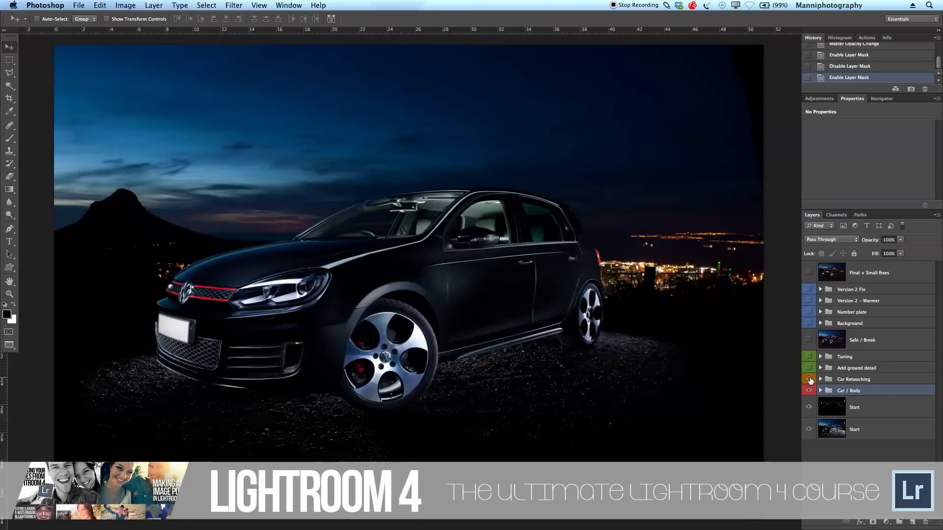
{"action": "left_click", "coordinate": [809, 379]}
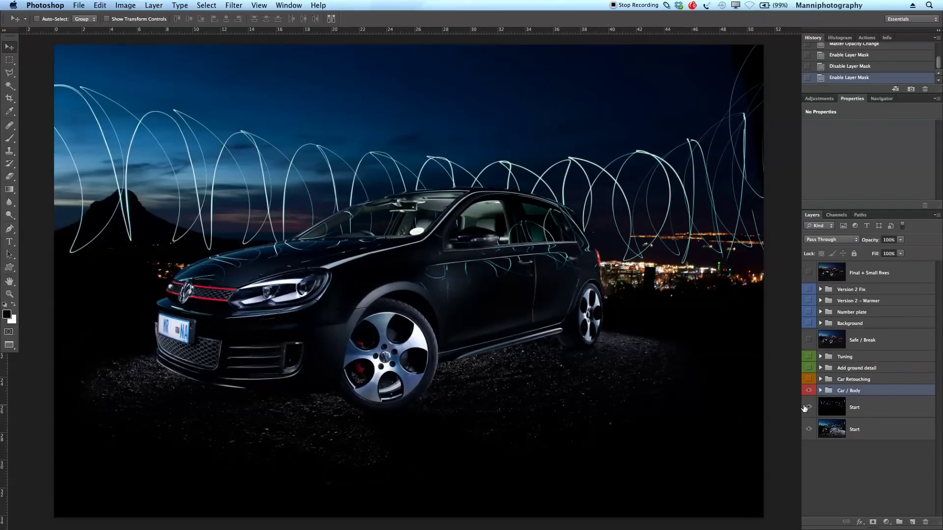
{"action": "left_click", "coordinate": [809, 381]}
{"action": "left_click", "coordinate": [809, 380]}
{"action": "left_click", "coordinate": [809, 380]}
{"action": "left_click", "coordinate": [820, 379]}
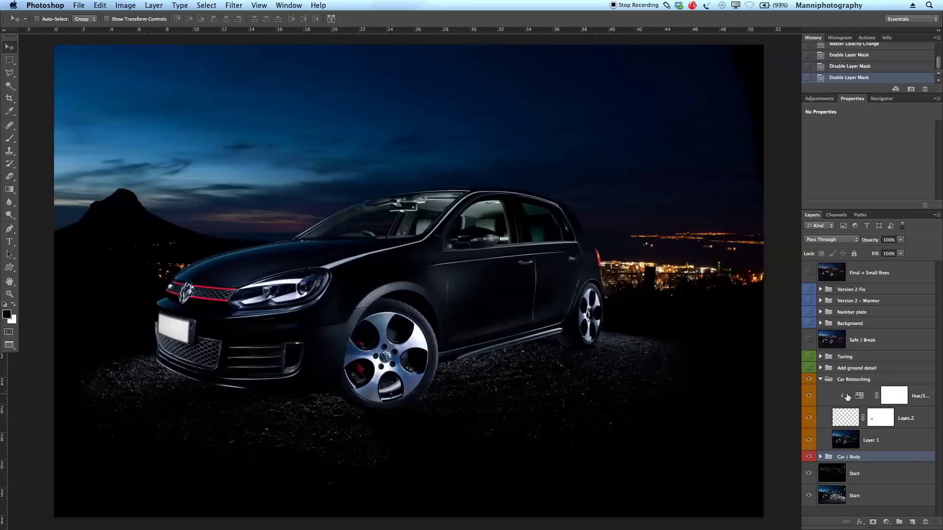
{"action": "left_click", "coordinate": [849, 442]}
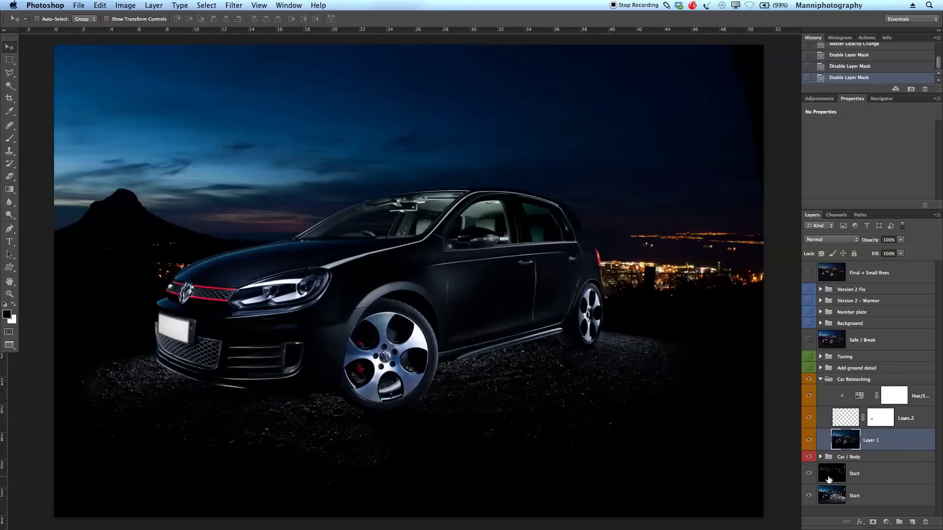
{"action": "left_click", "coordinate": [853, 474]}
{"action": "left_click", "coordinate": [843, 445]}
{"action": "left_click", "coordinate": [821, 381]}
{"action": "left_click", "coordinate": [813, 379]}
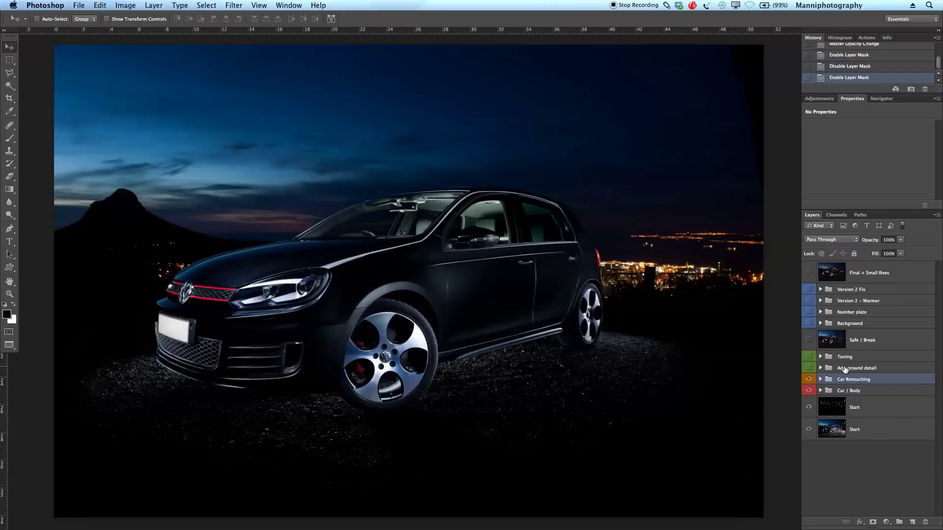
{"action": "left_click", "coordinate": [814, 369]}
- Reveal the Add ground detail group, comparing the ground texture with it hidden and shown
{"action": "left_click", "coordinate": [809, 369]}
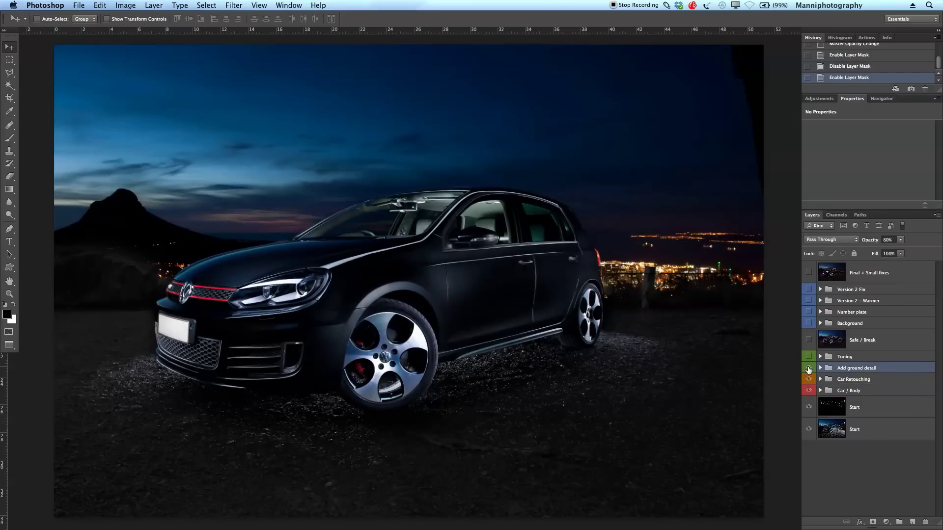
{"action": "left_click", "coordinate": [809, 368]}
{"action": "left_click", "coordinate": [809, 369]}
{"action": "left_click", "coordinate": [809, 369]}
{"action": "left_click", "coordinate": [809, 369]}
- Switch the Tuning group on and off to compare the warmer tones
{"action": "left_click", "coordinate": [810, 357]}
{"action": "left_click", "coordinate": [810, 357]}
{"action": "left_click", "coordinate": [808, 359]}
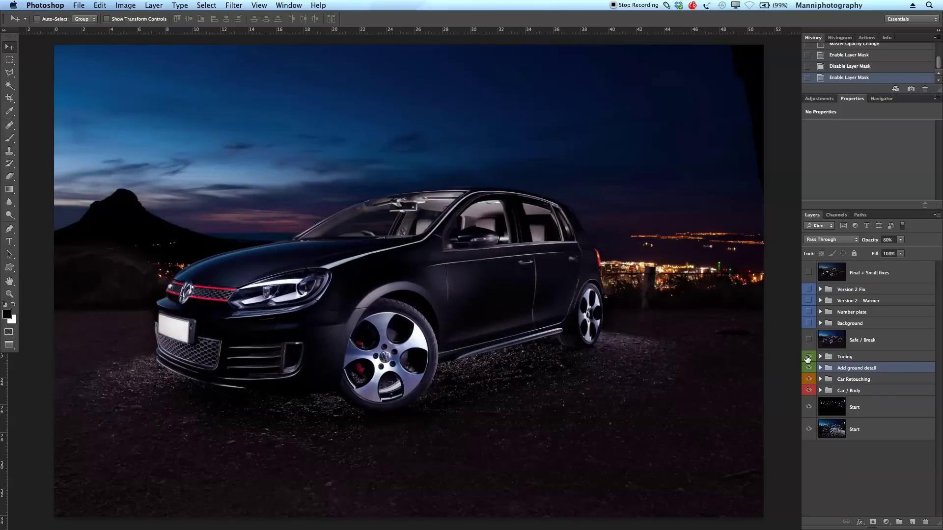
{"action": "left_click", "coordinate": [811, 357]}
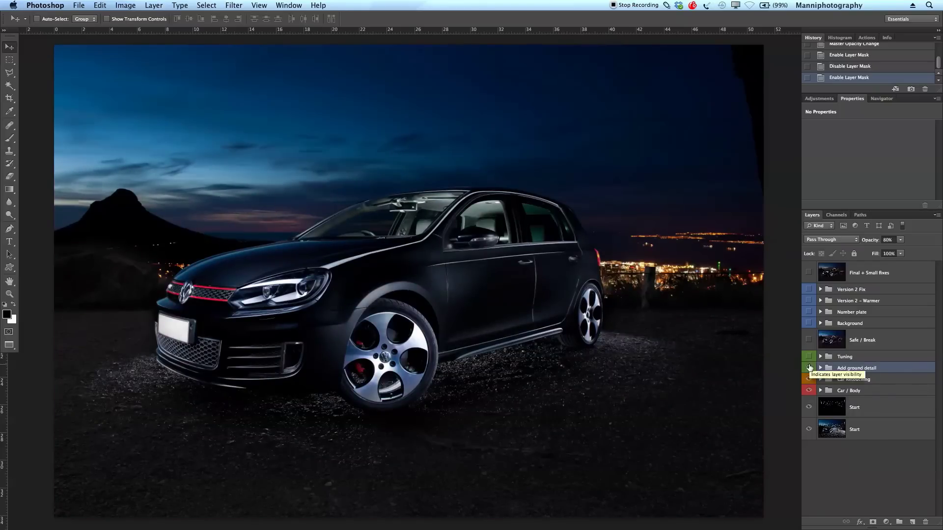
{"action": "left_click", "coordinate": [810, 357]}
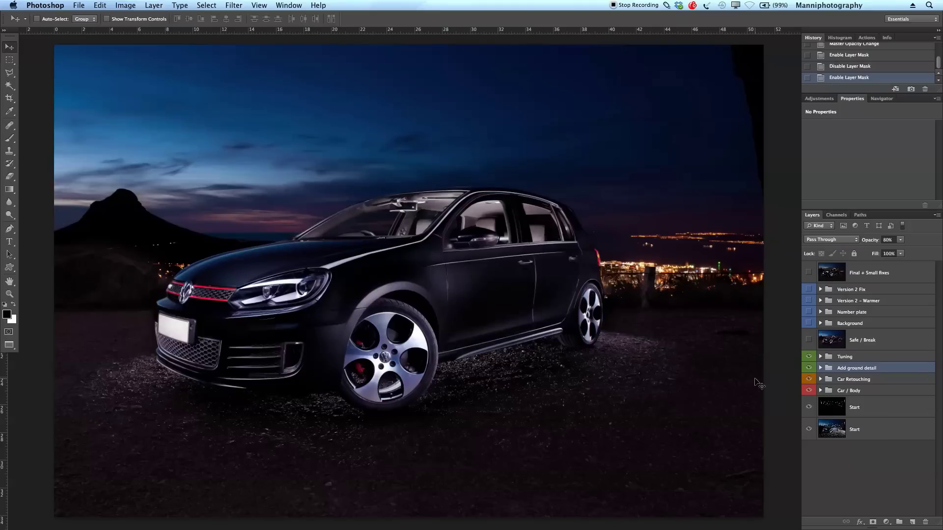
{"action": "left_click", "coordinate": [809, 357]}
- Show Safe / Break, compare Background, then reveal the GTI GOLF 6 plate and Version 2 – Warmer
{"action": "left_click", "coordinate": [884, 343]}
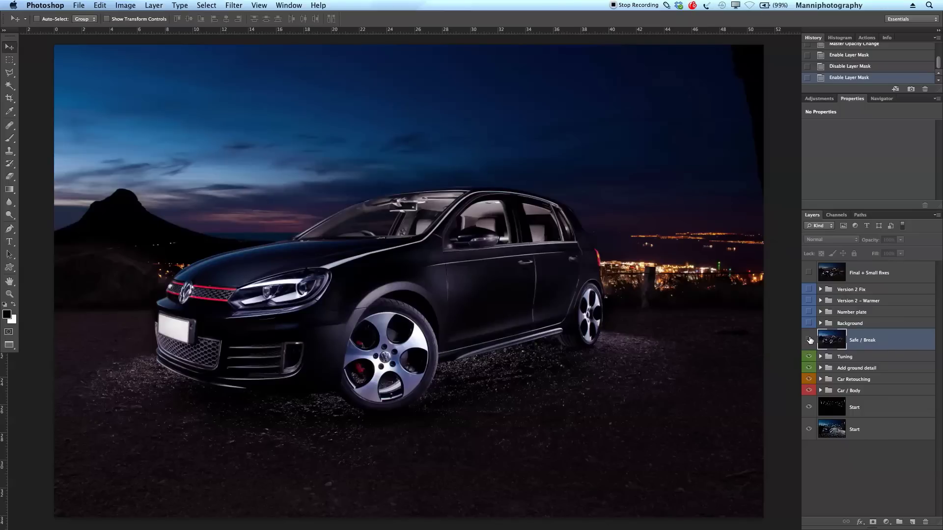
{"action": "left_click", "coordinate": [809, 341]}
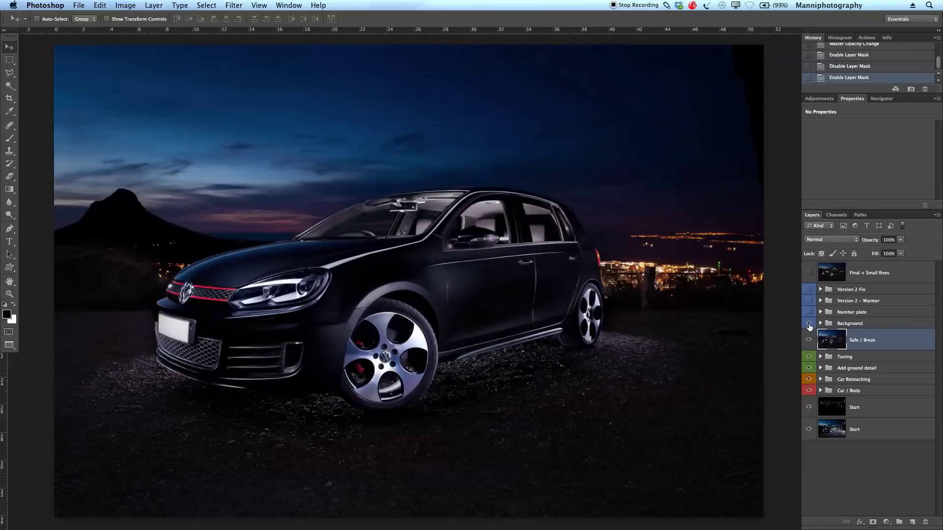
{"action": "left_click", "coordinate": [809, 324]}
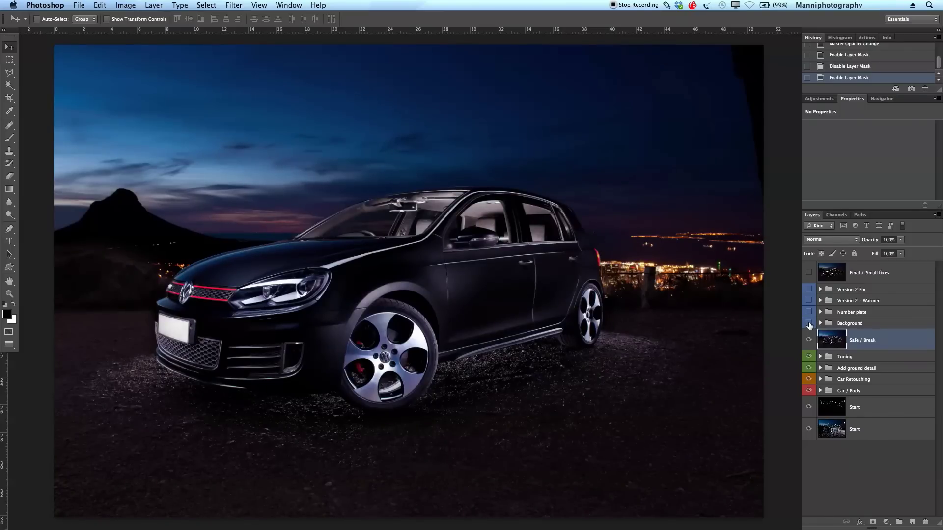
{"action": "left_click", "coordinate": [809, 323]}
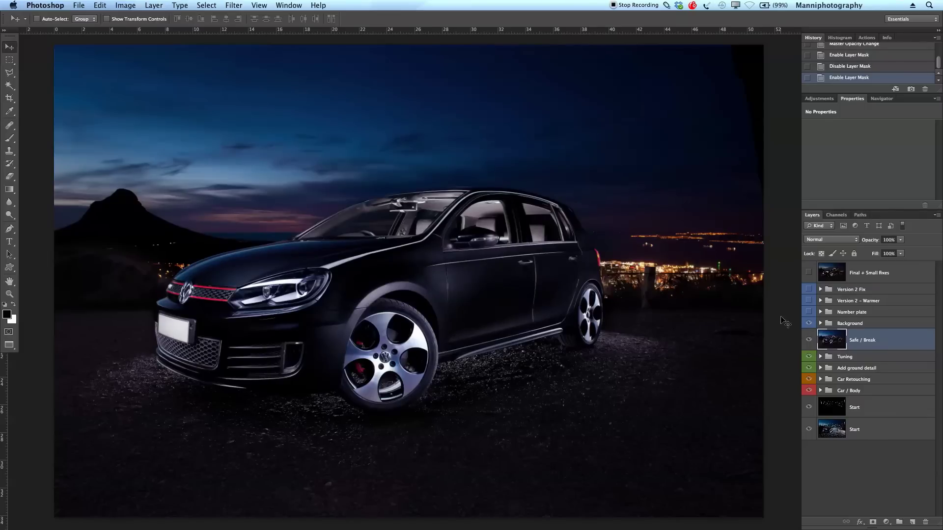
{"action": "left_click", "coordinate": [809, 312]}
{"action": "left_click", "coordinate": [809, 300]}
- Make the Version 2 Fix group visible, comparing the image with and without it
{"action": "left_click", "coordinate": [809, 290]}
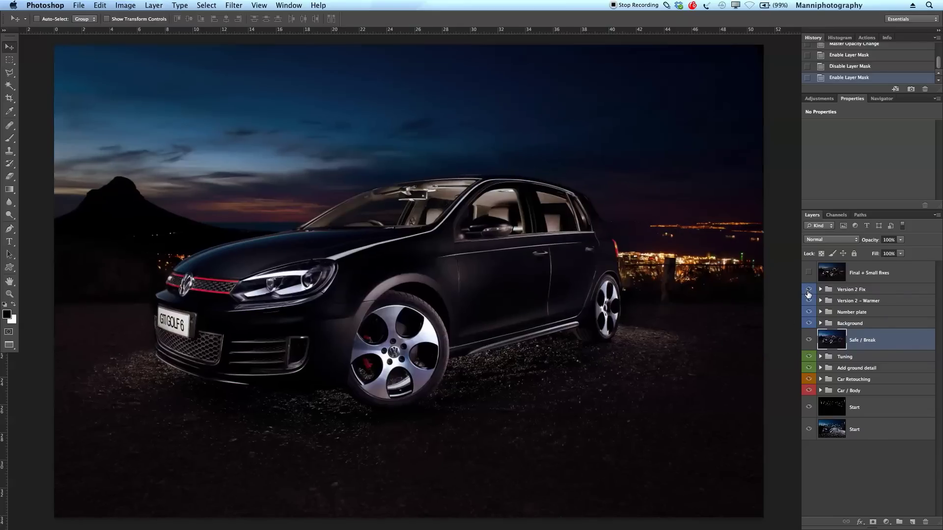
{"action": "left_click", "coordinate": [809, 291]}
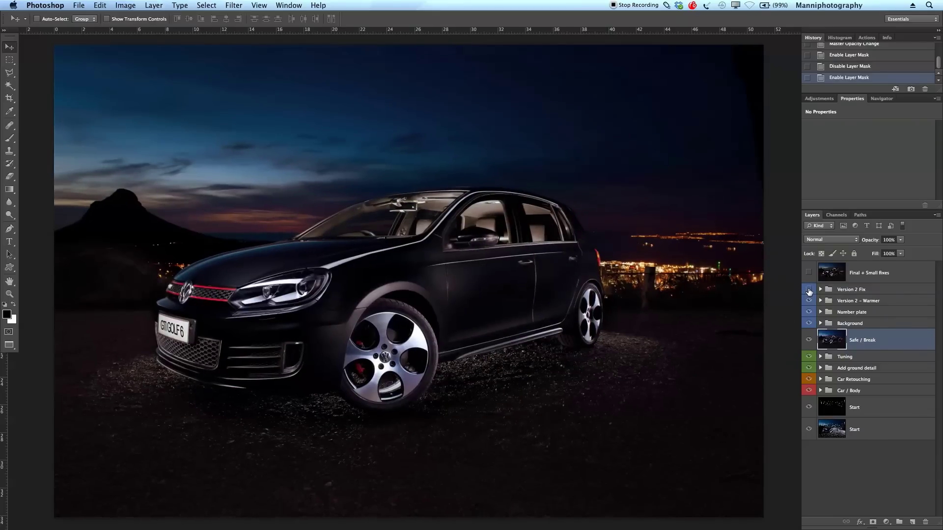
{"action": "left_click", "coordinate": [808, 291]}
{"action": "left_click", "coordinate": [809, 290]}
{"action": "left_click", "coordinate": [809, 291]}
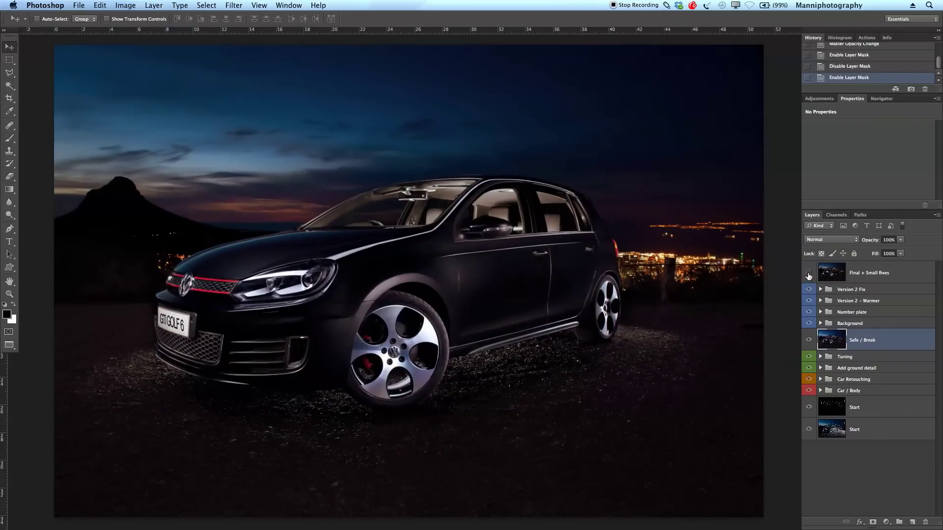
- Show the Final + Small fixes layer and compare it against the version without it
{"action": "left_click", "coordinate": [809, 275]}
{"action": "left_click", "coordinate": [884, 273]}
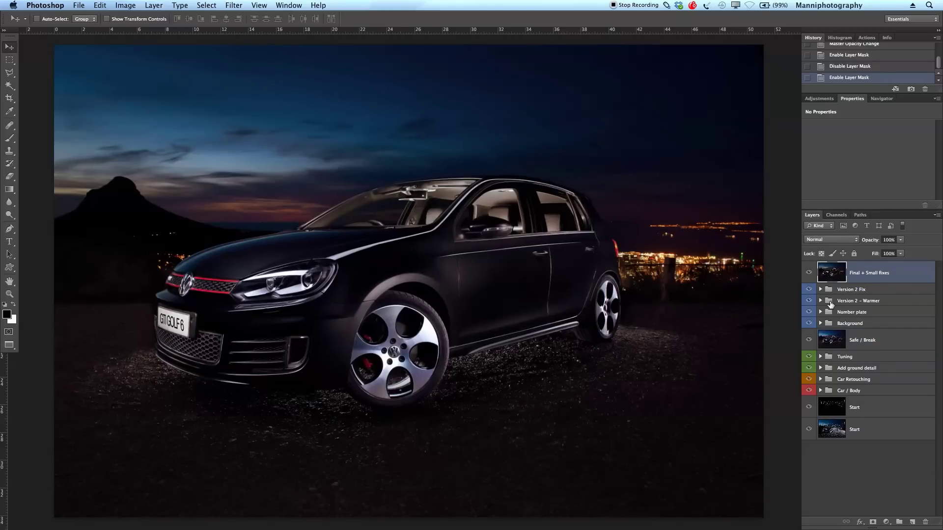
{"action": "left_click", "coordinate": [810, 273]}
{"action": "left_click", "coordinate": [809, 273]}
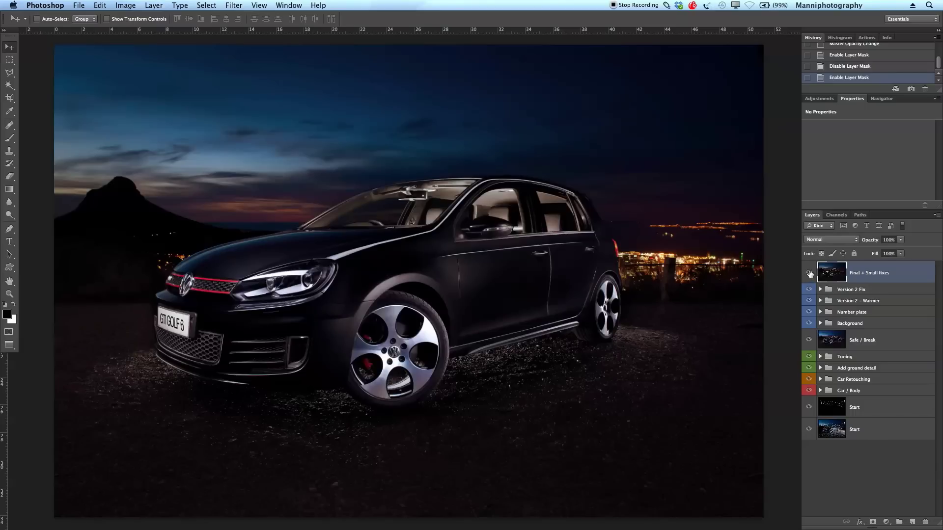